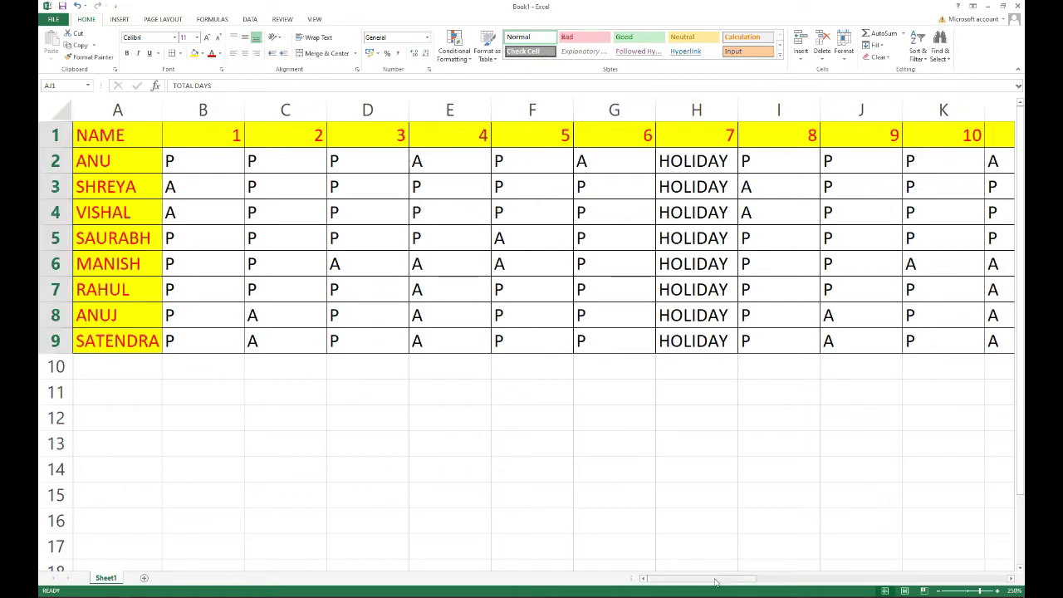
Select AG2, the first employee's PRESENT cell, and begin a =COUNTIF( formula.
{"action": "mouse_move", "coordinate": [735, 581]}
{"action": "left_mouse_down"}
{"action": "mouse_move", "coordinate": [721, 580]}
{"action": "mouse_move", "coordinate": [983, 580]}
{"action": "left_mouse_up"}
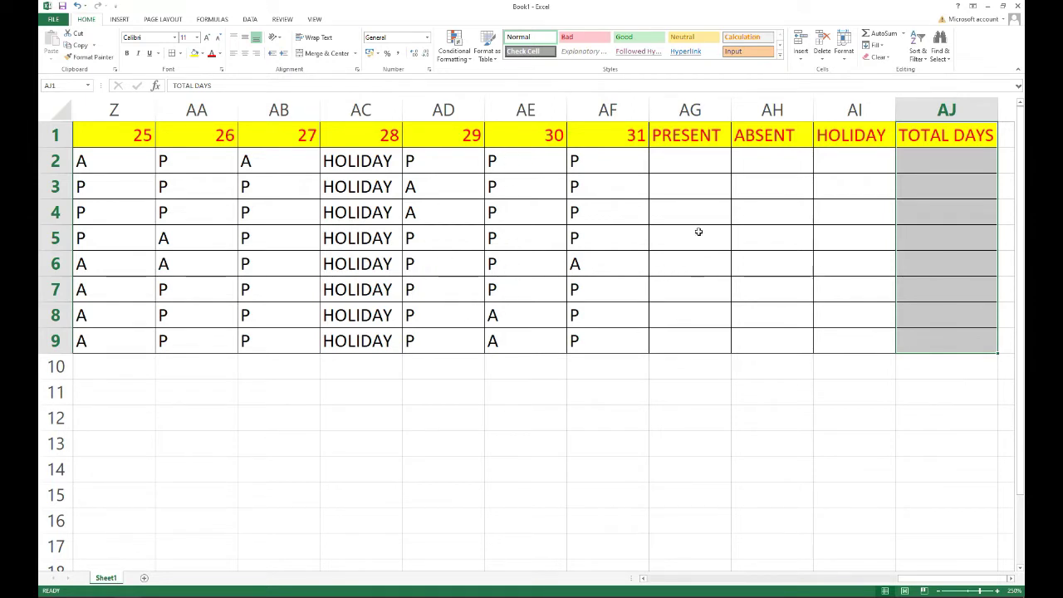
{"action": "left_click", "coordinate": [686, 159]}
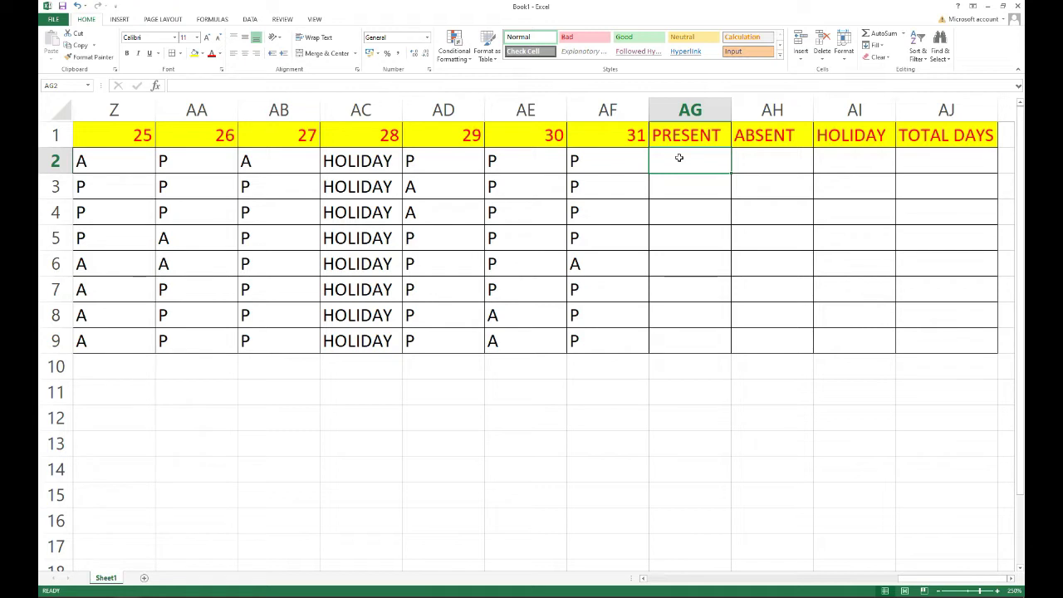
{"action": "type", "text": "=COUNTIF"}
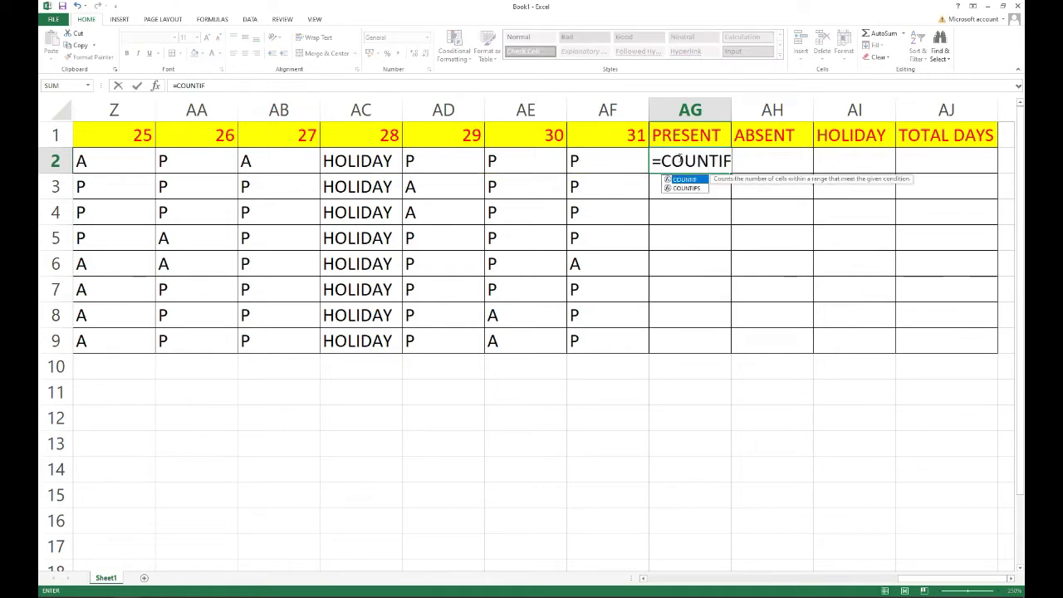
{"action": "type", "text": "("}
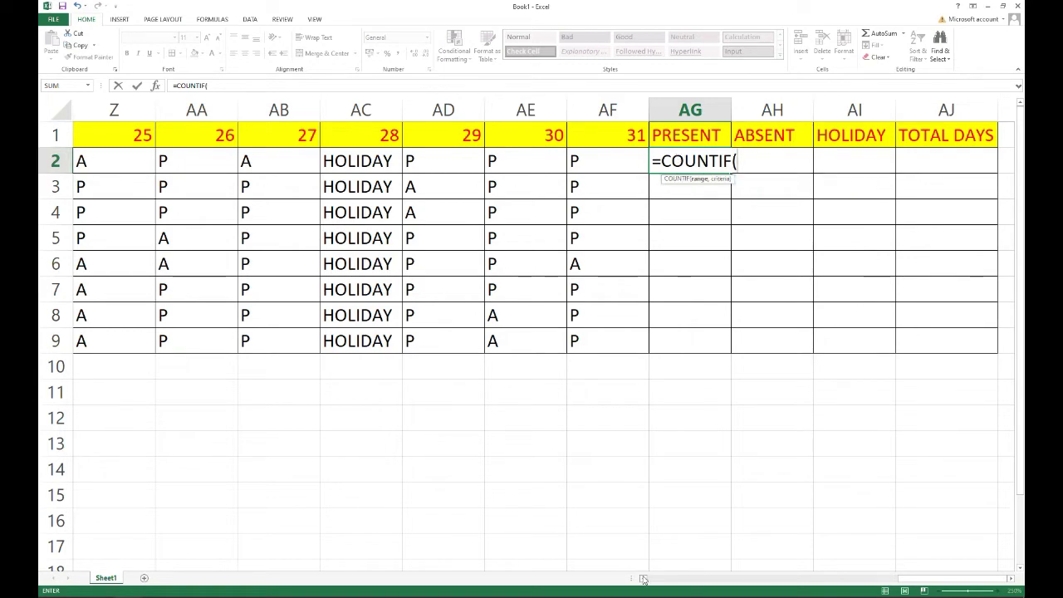
{"action": "scroll", "coordinate": [643, 579], "scroll_direction": "left", "scroll_amount": 1}
{"action": "scroll", "coordinate": [643, 579], "scroll_direction": "left", "scroll_amount": 2}
{"action": "scroll", "coordinate": [643, 579], "scroll_direction": "left", "scroll_amount": 4}
{"action": "scroll", "coordinate": [643, 578], "scroll_direction": "left", "scroll_amount": 4}
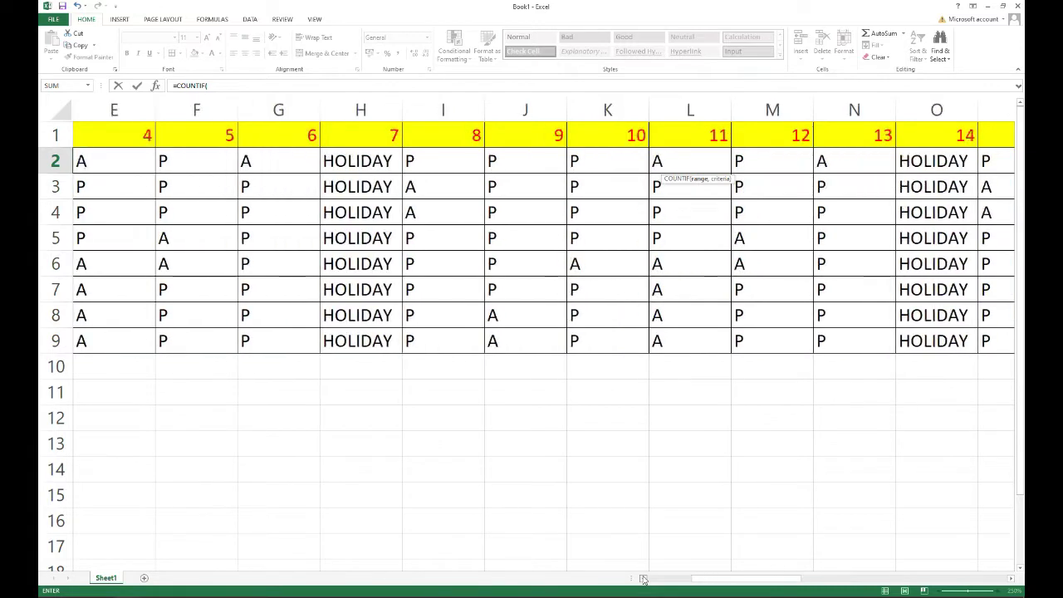
{"action": "scroll", "coordinate": [644, 579], "scroll_direction": "left", "scroll_amount": 4}
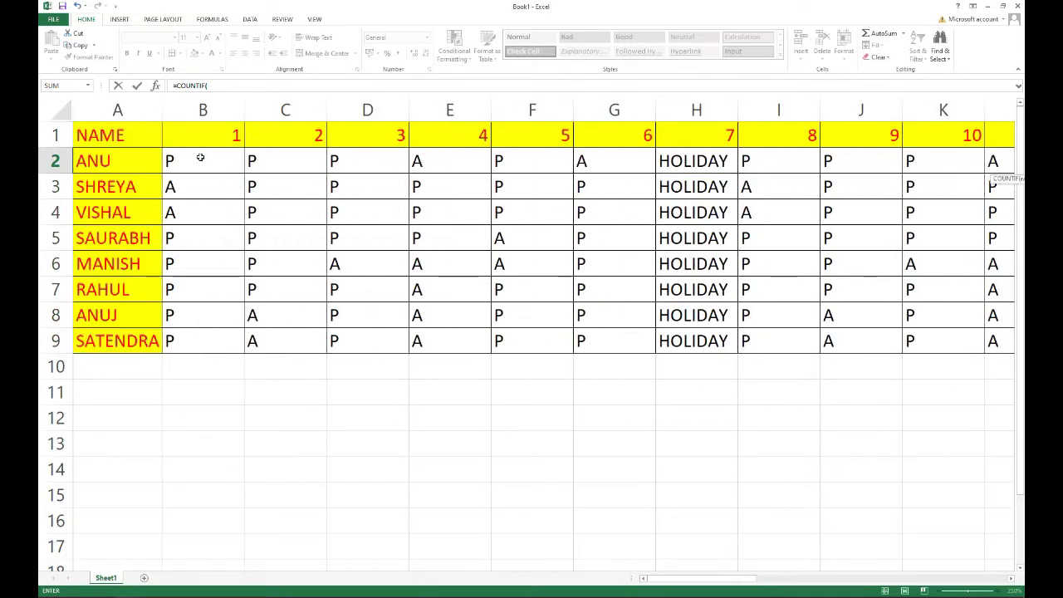
Complete =COUNTIF(B2:AF2,"P") to get 19 present days, then fill it down to AG9.
{"action": "mouse_move", "coordinate": [200, 157]}
{"action": "left_mouse_down"}
{"action": "mouse_move", "coordinate": [643, 173]}
{"action": "mouse_move", "coordinate": [1021, 156]}
{"action": "left_mouse_up"}
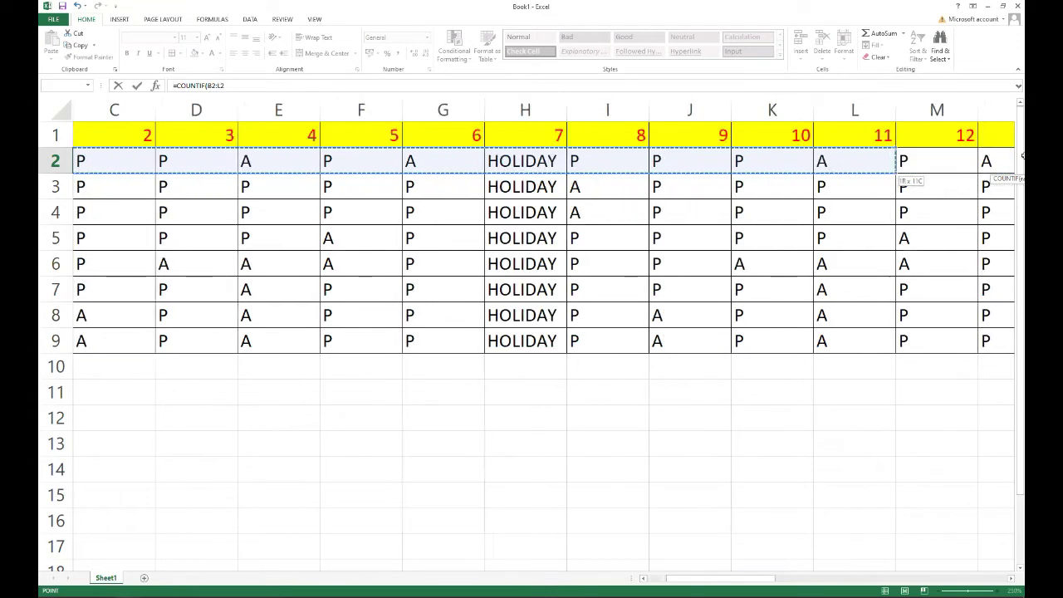
{"action": "left_click_drag", "start_coordinate": [1021, 156], "coordinate": [621, 158]}
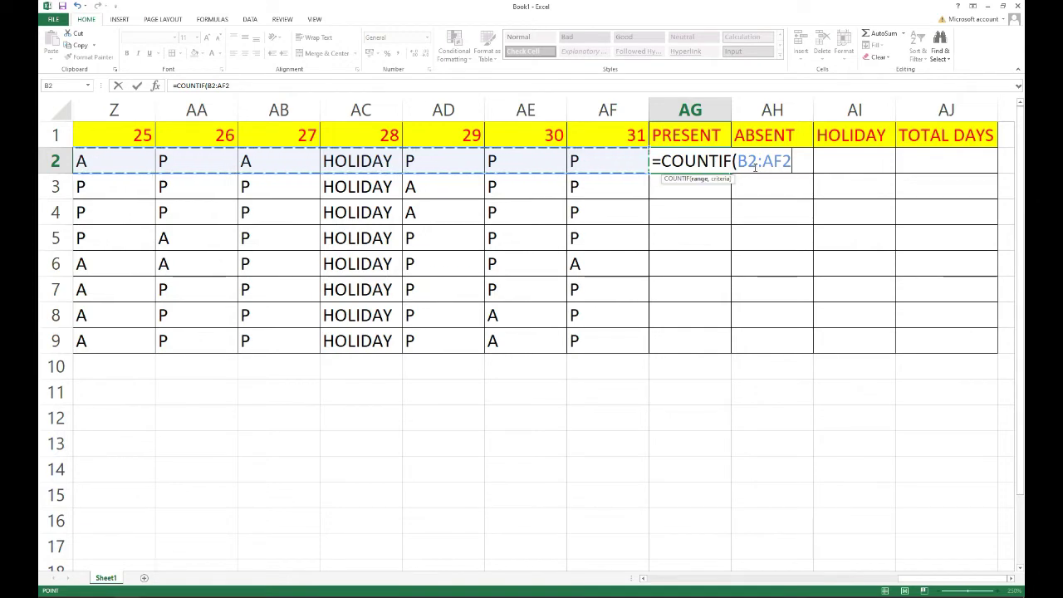
{"action": "type", "text": ","}
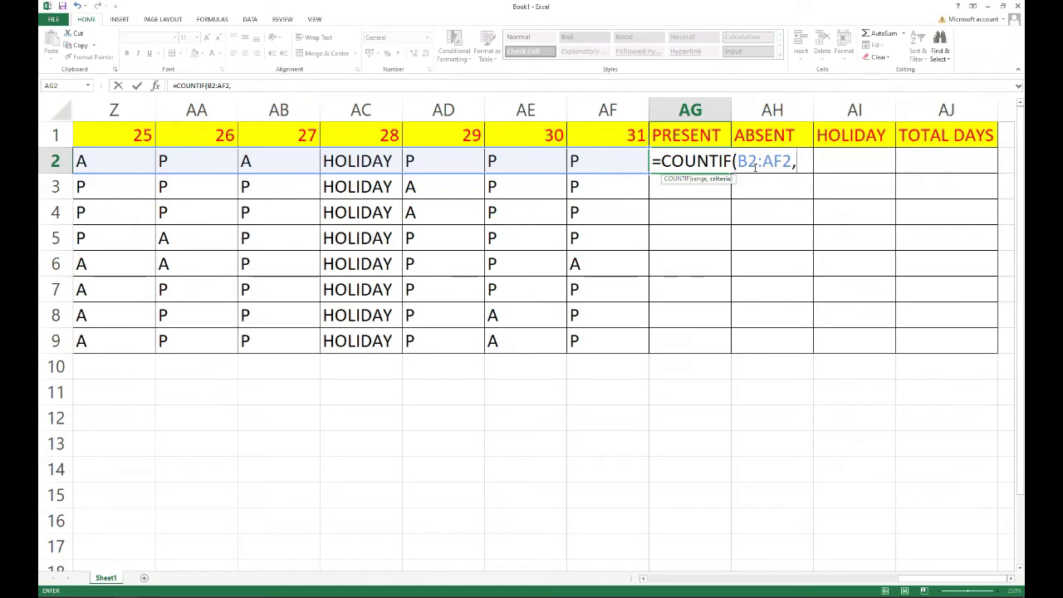
{"action": "type", "text": "\"P"}
{"action": "type", "text": "\""}
{"action": "type", "text": ")"}
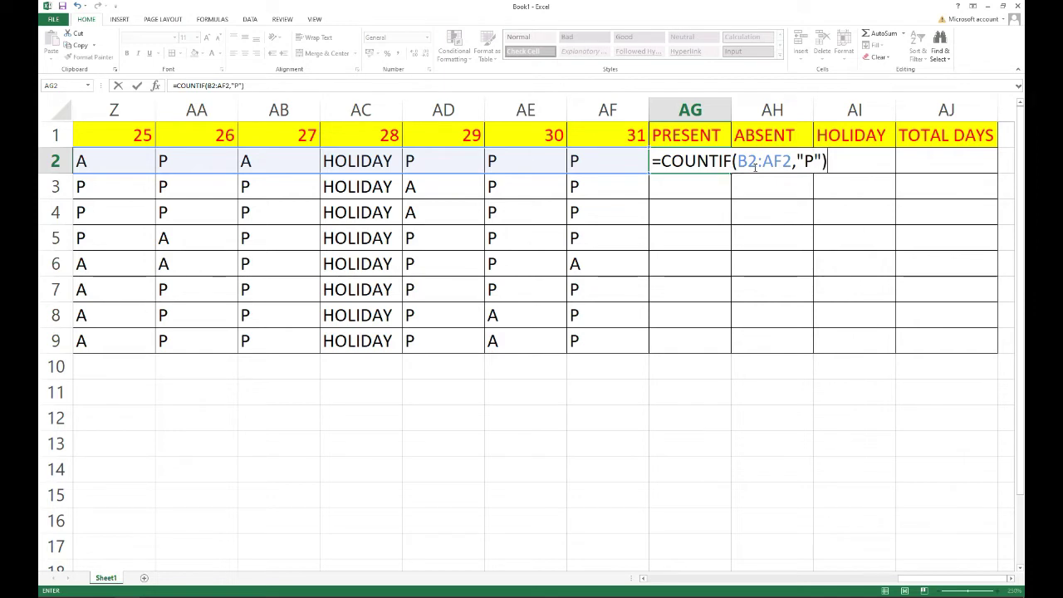
{"action": "key", "text": "Return"}
{"action": "left_click", "coordinate": [710, 163]}
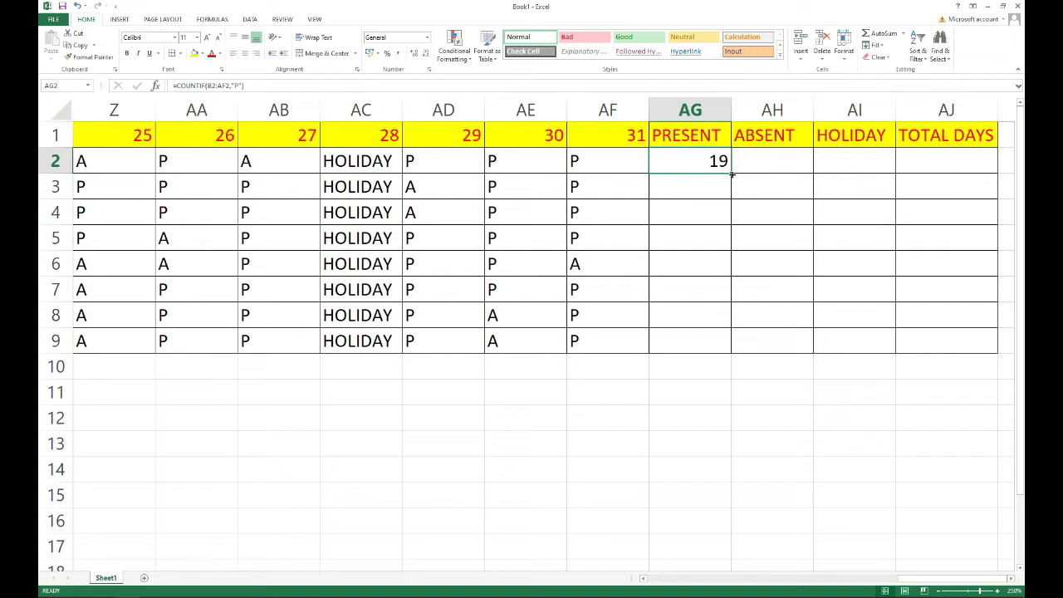
{"action": "left_click_drag", "start_coordinate": [731, 174], "coordinate": [716, 353]}
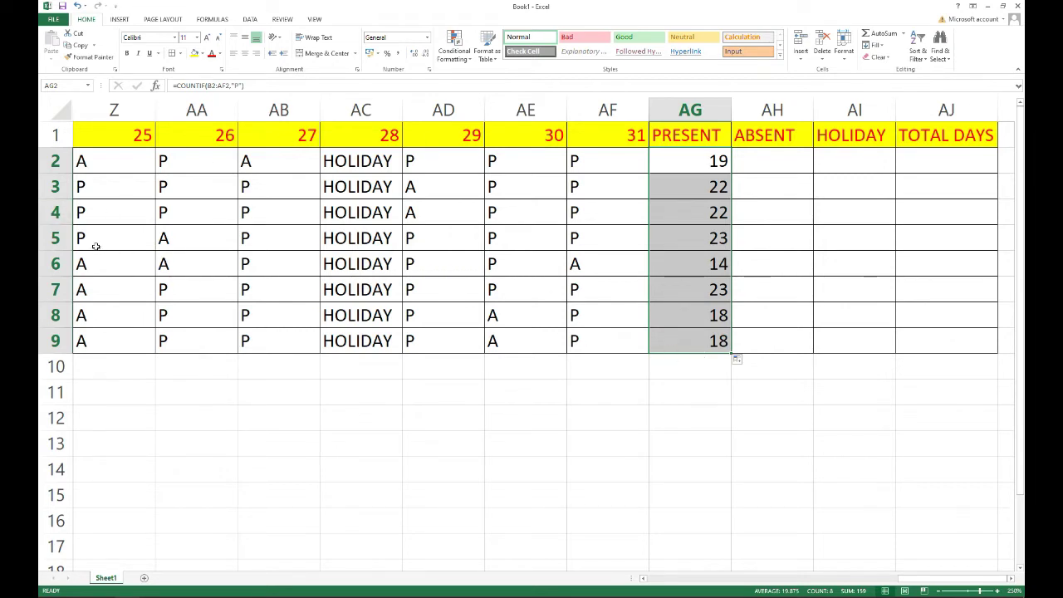
Check row 5's daily marks against its present count of 23.
{"action": "left_click_drag", "start_coordinate": [95, 246], "coordinate": [664, 238]}
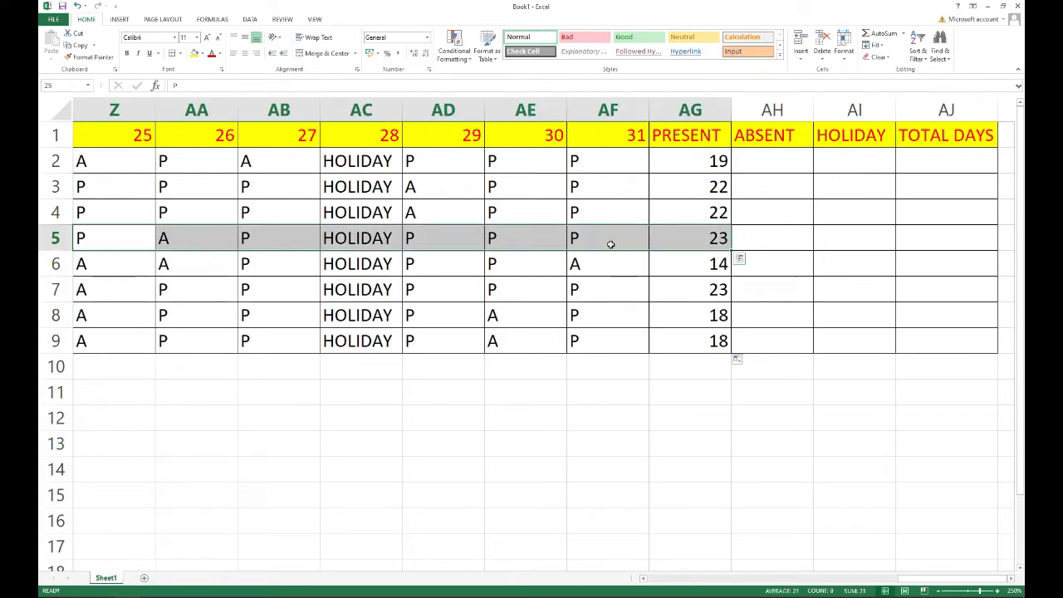
{"action": "left_click_drag", "start_coordinate": [81, 238], "coordinate": [676, 237]}
{"action": "left_click", "coordinate": [669, 399]}
Delete the COUNTIF results from AG2 through AG9, leaving the PRESENT column blank.
{"action": "left_click", "coordinate": [686, 163]}
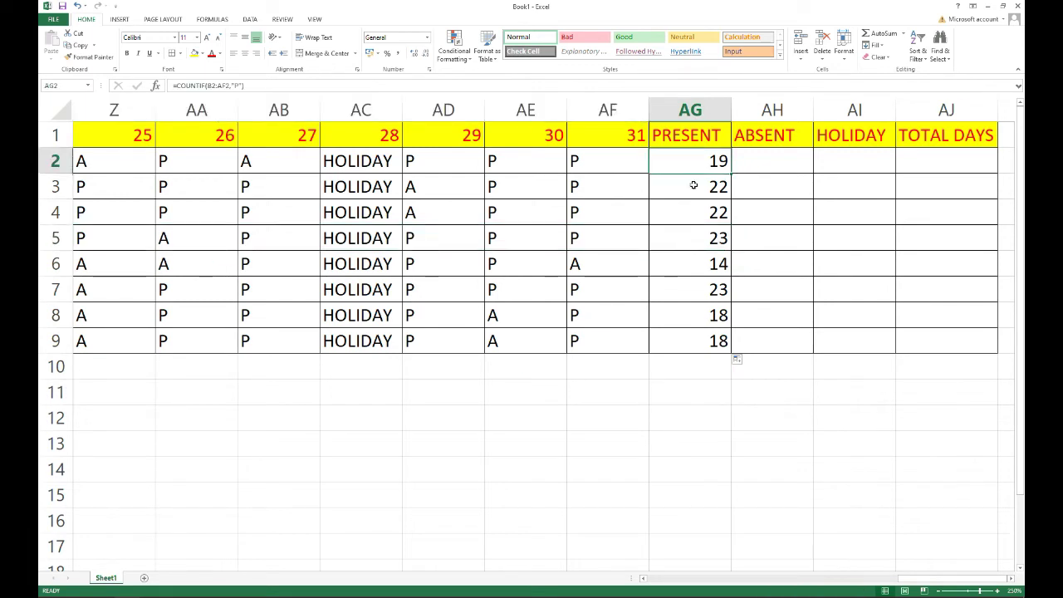
{"action": "left_click_drag", "start_coordinate": [694, 184], "coordinate": [690, 340]}
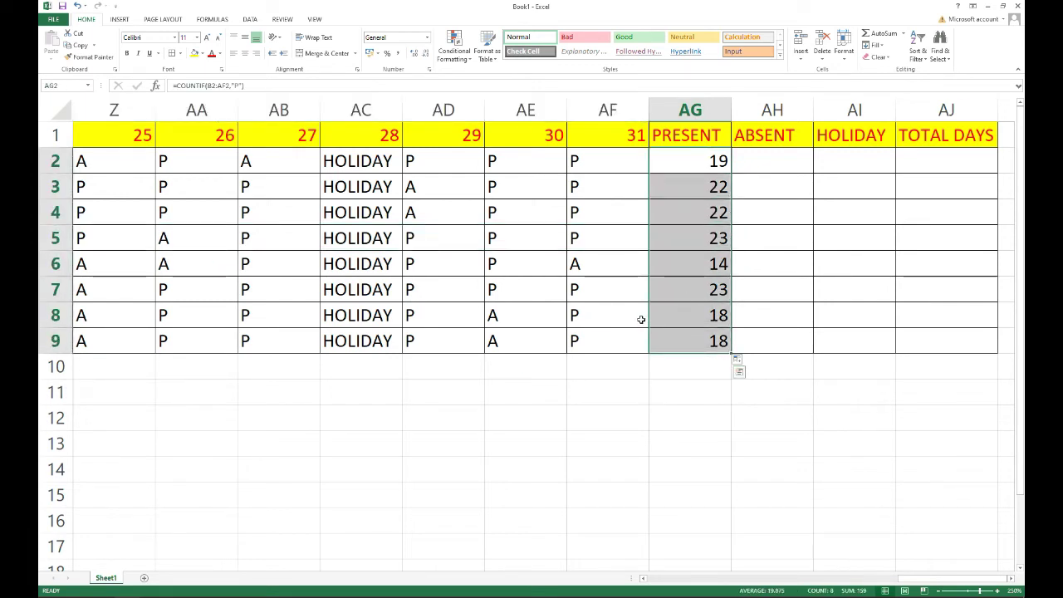
{"action": "key", "text": "BackSpace"}
{"action": "left_click", "coordinate": [747, 365]}
{"action": "left_click", "coordinate": [664, 187]}
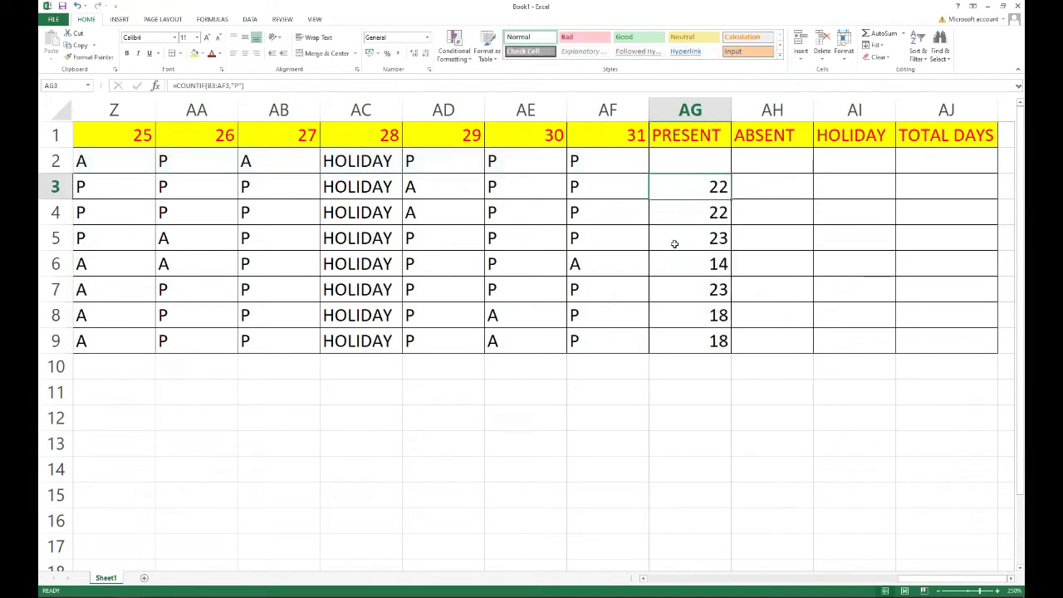
{"action": "left_click_drag", "start_coordinate": [674, 243], "coordinate": [683, 341]}
{"action": "key", "text": "Delete"}
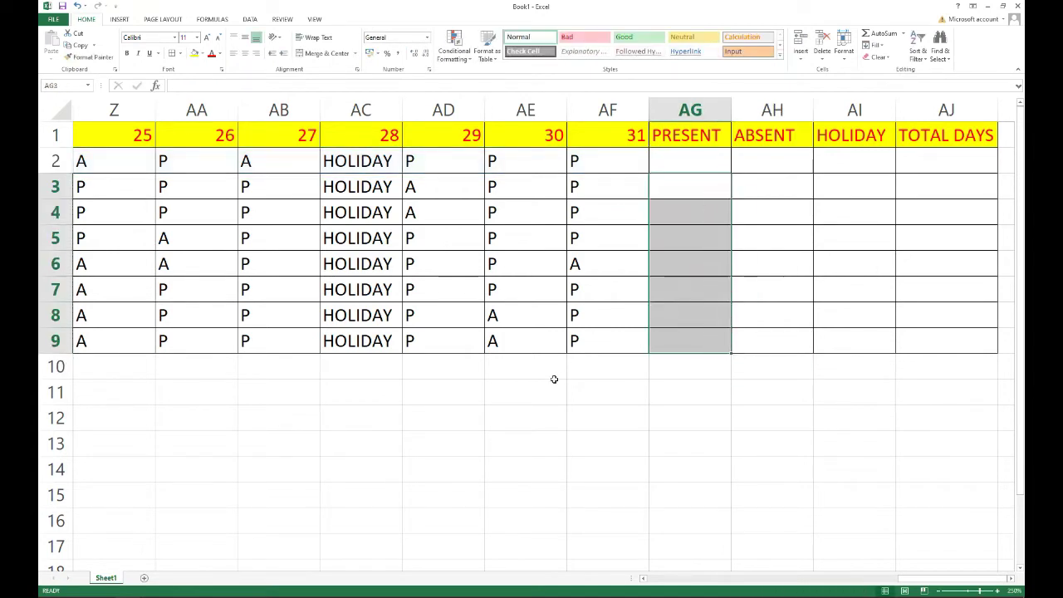
{"action": "left_click", "coordinate": [676, 163]}
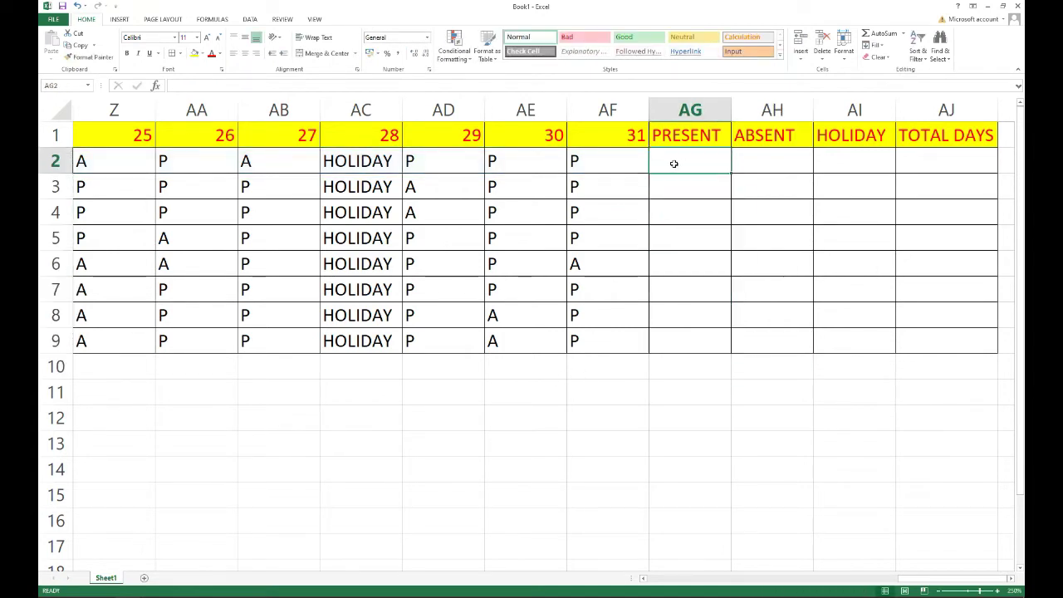
Type =COUNIF(B2:AF2,"P") into AG2, which returns a #NAME? error.
{"action": "type", "text": "=COUNIF"}
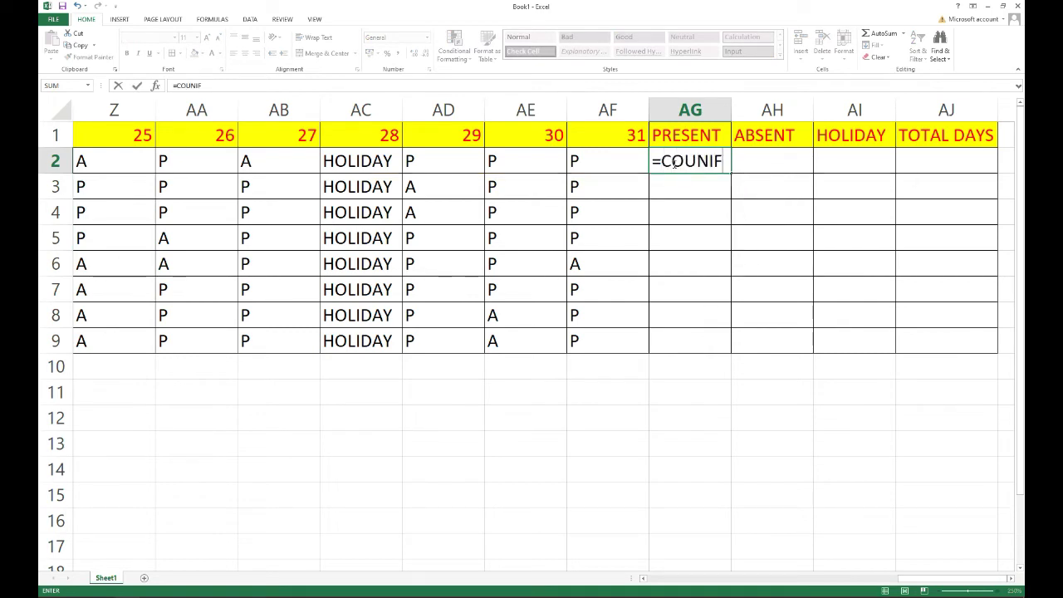
{"action": "type", "text": "("}
{"action": "left_click", "coordinate": [644, 579]}
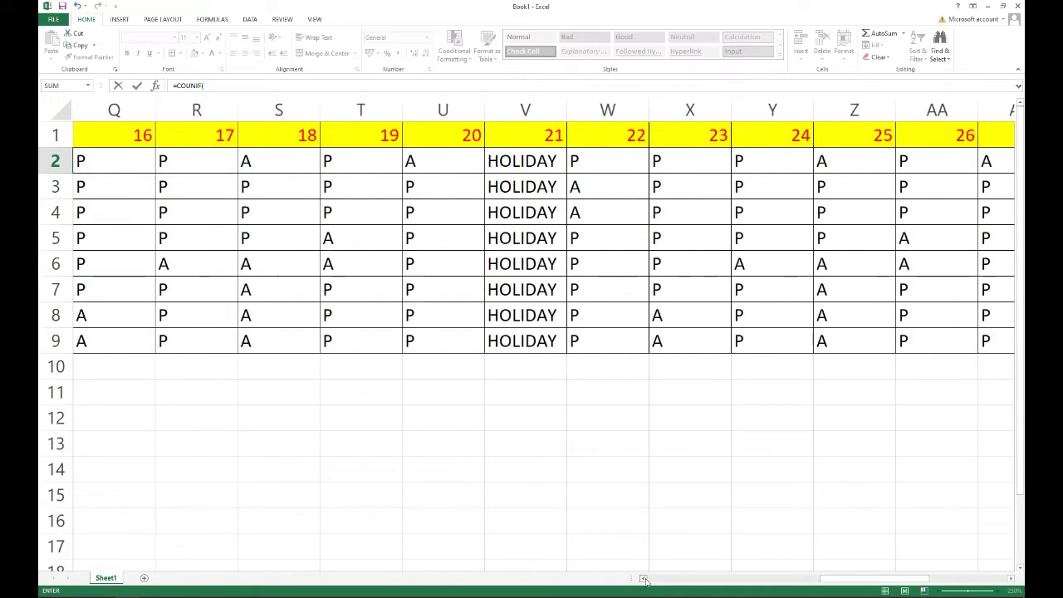
{"action": "left_click", "coordinate": [644, 579]}
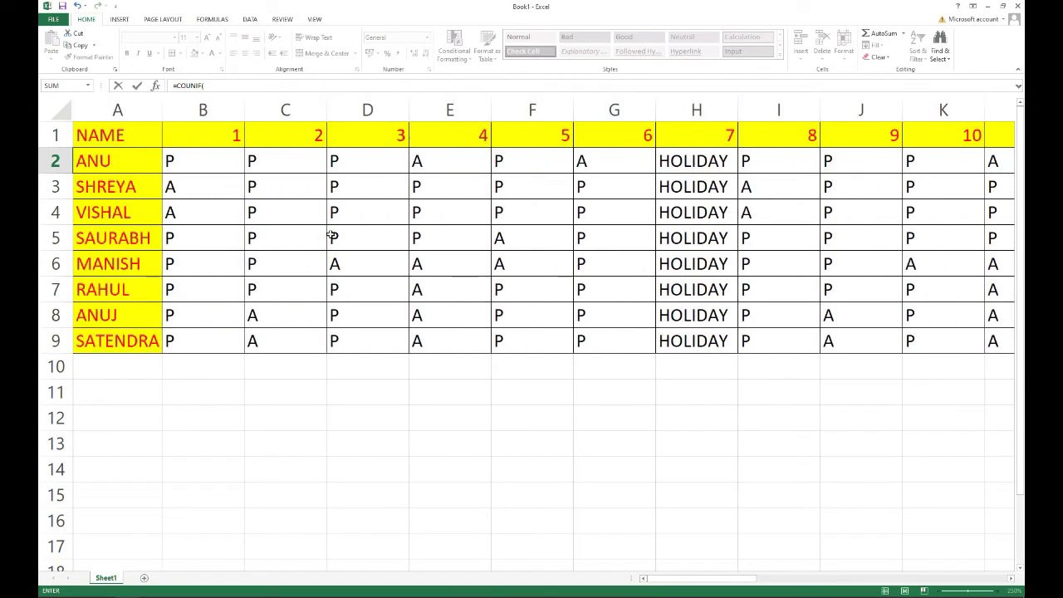
{"action": "left_click_drag", "start_coordinate": [169, 163], "coordinate": [181, 238]}
{"action": "left_click_drag", "start_coordinate": [713, 579], "coordinate": [963, 579]}
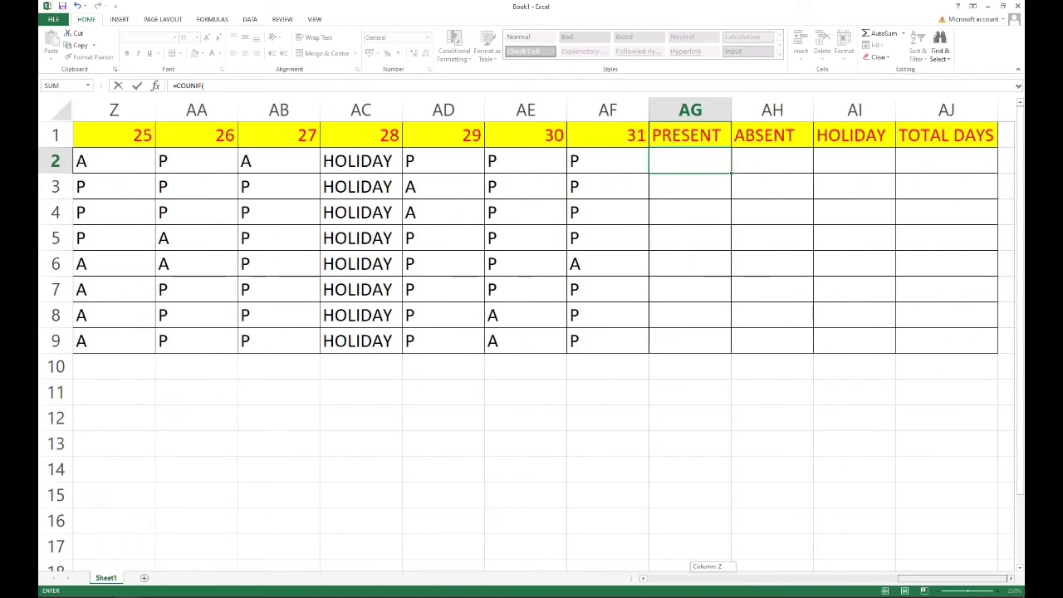
{"action": "type", "text": "B2:"}
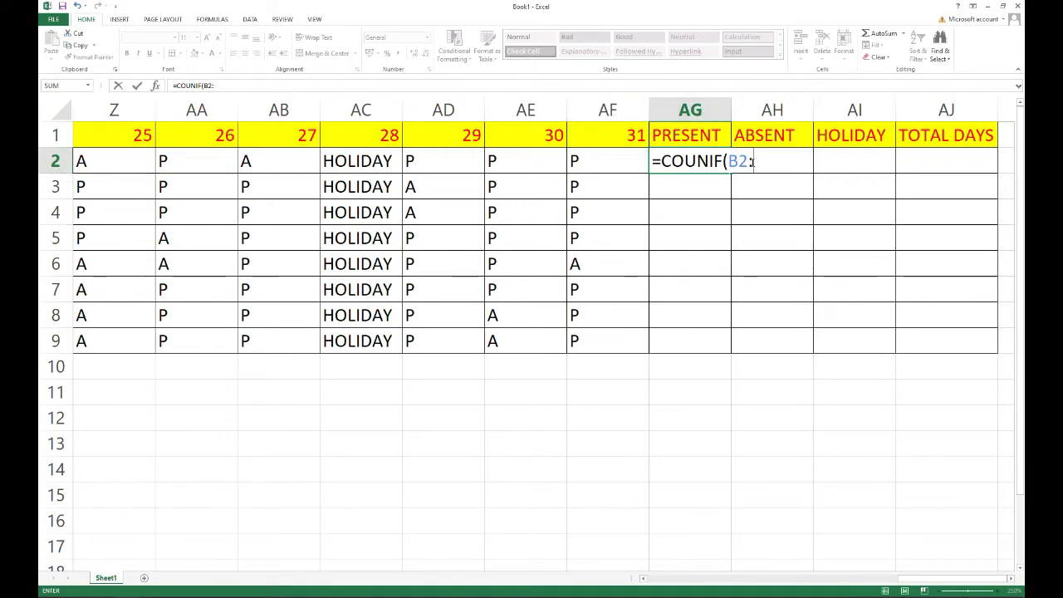
{"action": "type", "text": "AF2,"}
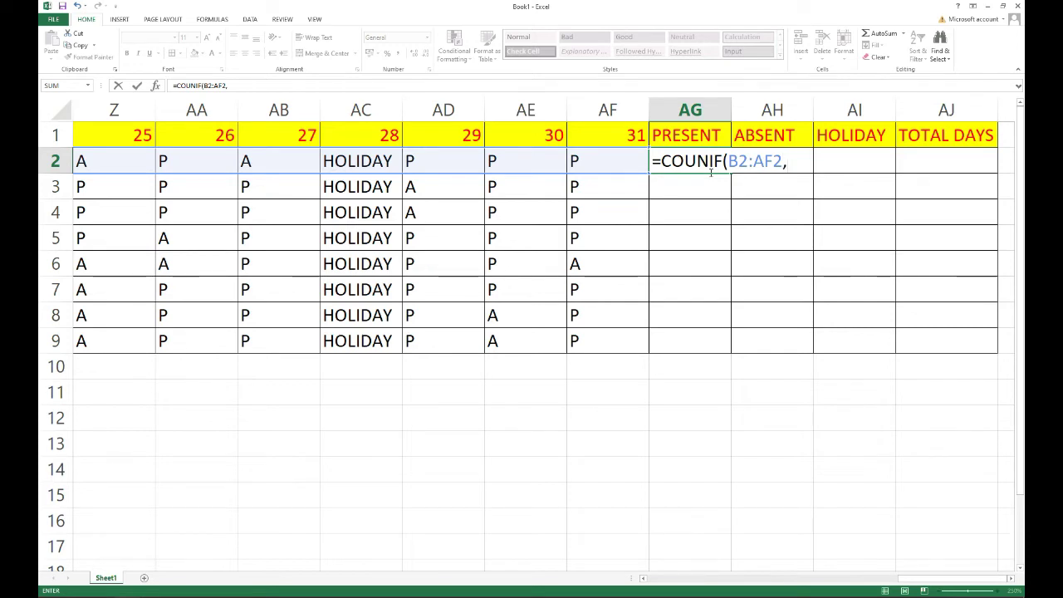
{"action": "type", "text": "\"P"}
{"action": "type", "text": "\""}
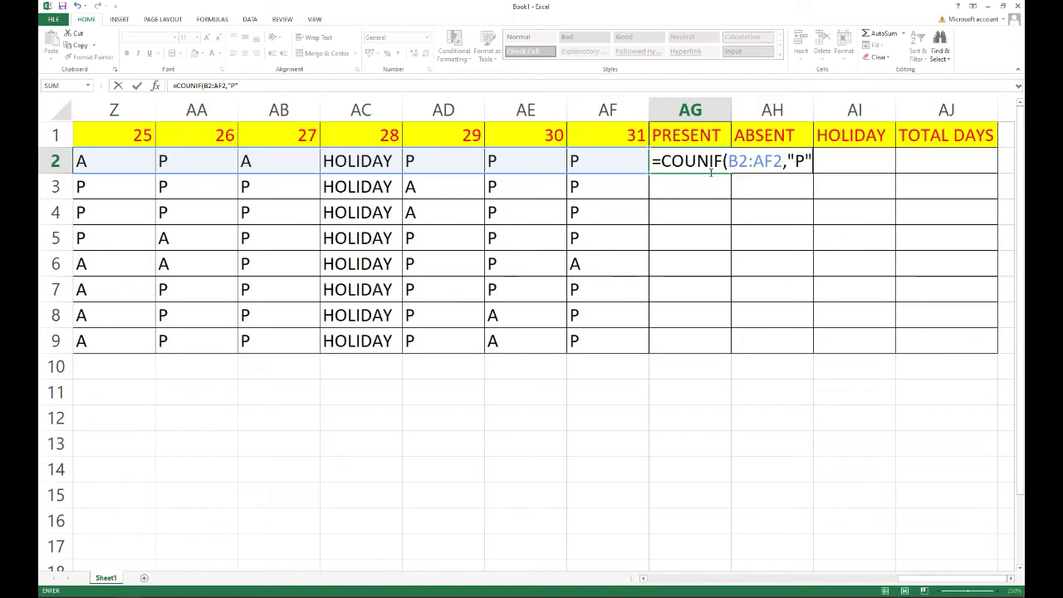
{"action": "type", "text": ")"}
{"action": "key", "text": "Return"}
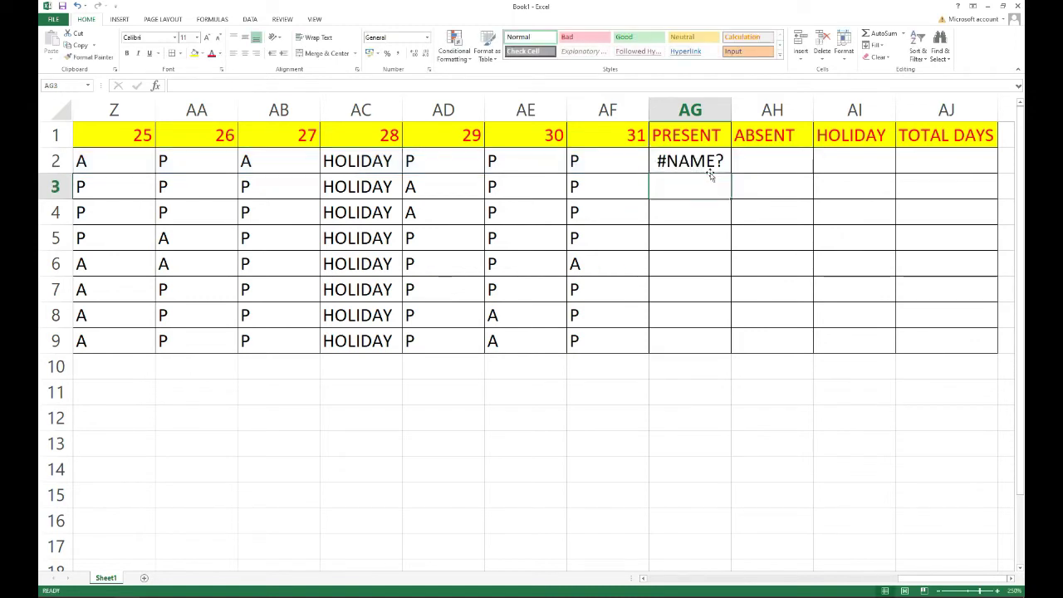
{"action": "left_click", "coordinate": [701, 162]}
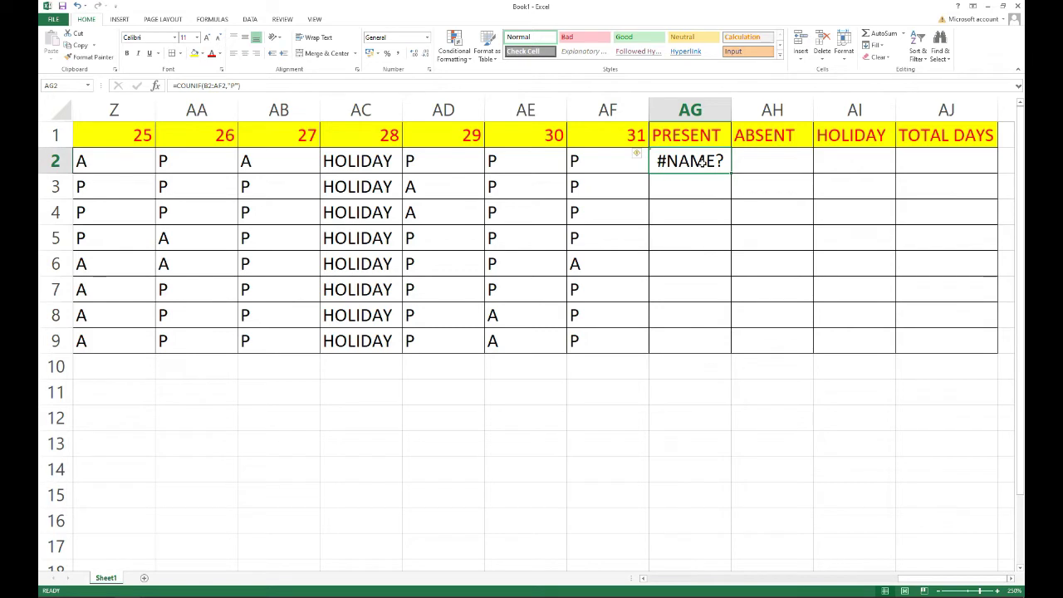
Correct COUNIF to COUNTIF in AG2 and fill down, giving 19, 22, 22, 23, 14, 23, 18, 18.
{"action": "double_click", "coordinate": [701, 162]}
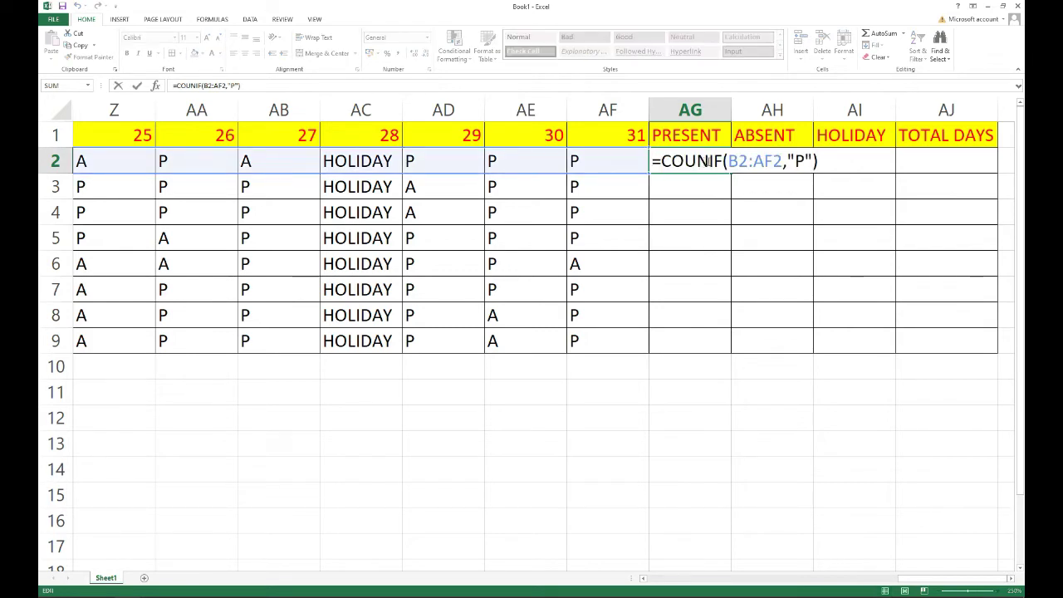
{"action": "left_click", "coordinate": [709, 160]}
{"action": "type", "text": "T"}
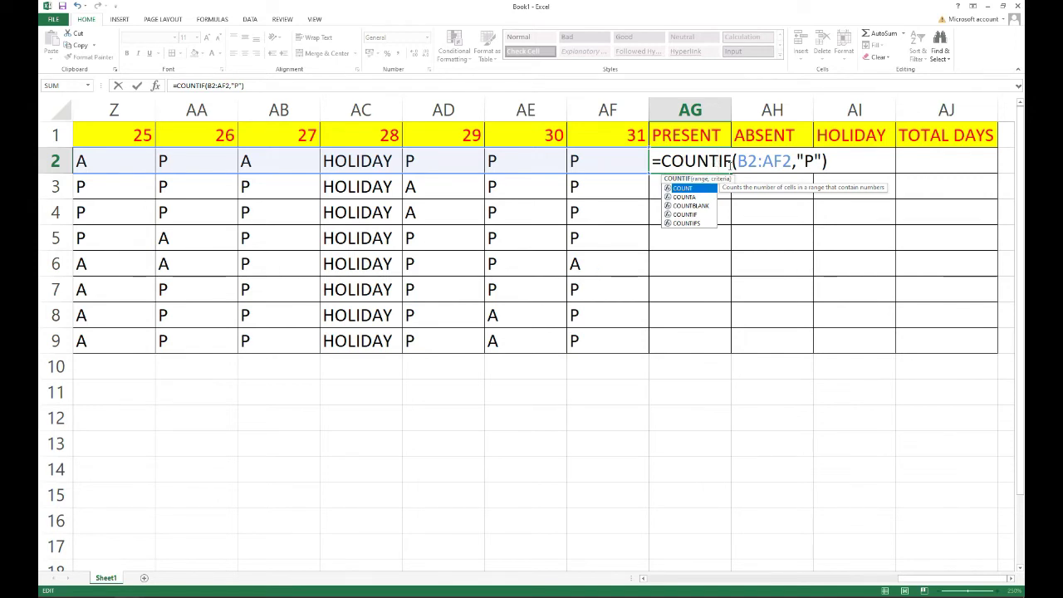
{"action": "key", "text": "Return"}
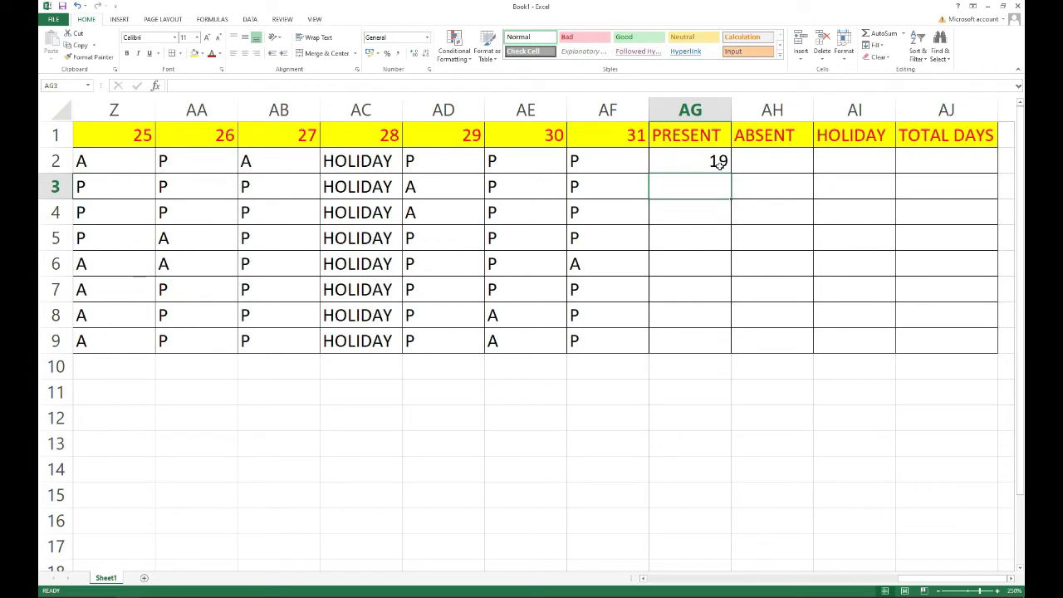
{"action": "left_click", "coordinate": [713, 161]}
{"action": "left_click_drag", "start_coordinate": [730, 173], "coordinate": [728, 352]}
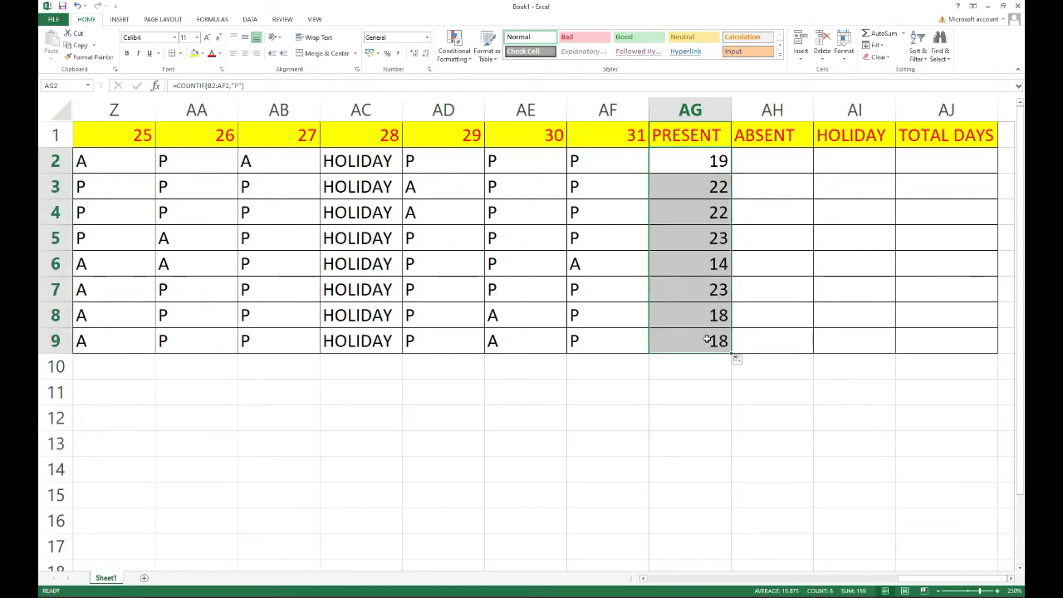
{"action": "left_click", "coordinate": [774, 156]}
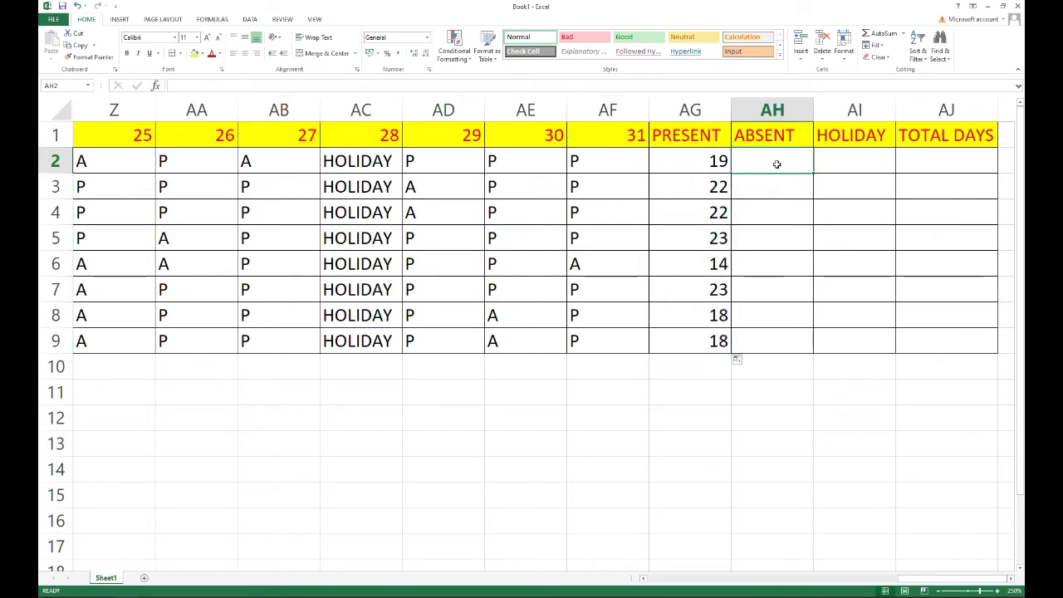
Enter =COUNTIF(B2:AF2,"A") in AH2 and fill to AH9: 8, 5, 5, 4, 13, 4, 9, 9.
{"action": "type", "text": "=COUNTIF"}
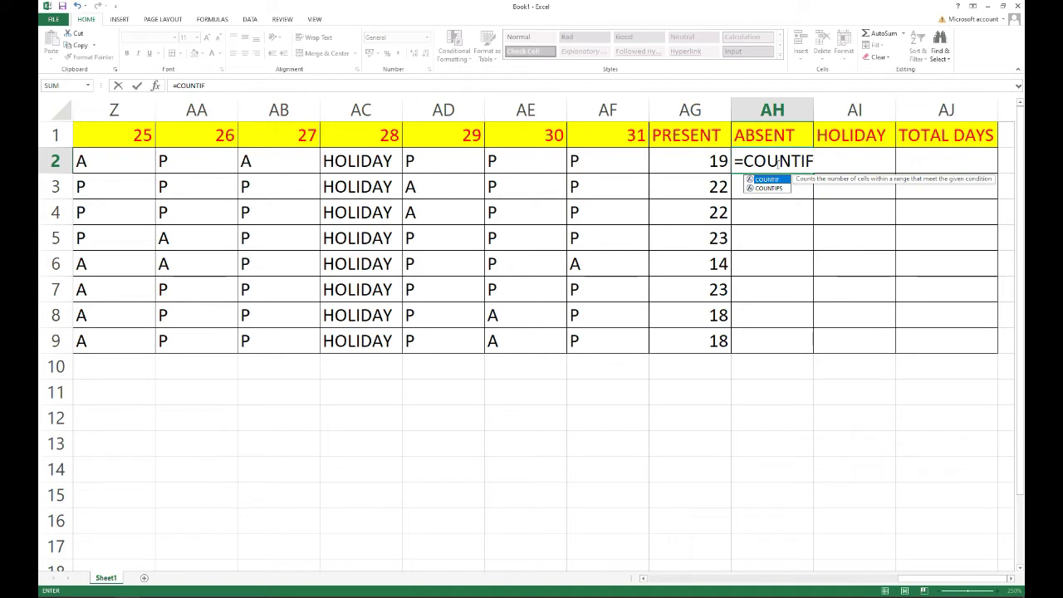
{"action": "type", "text": "(B2:"}
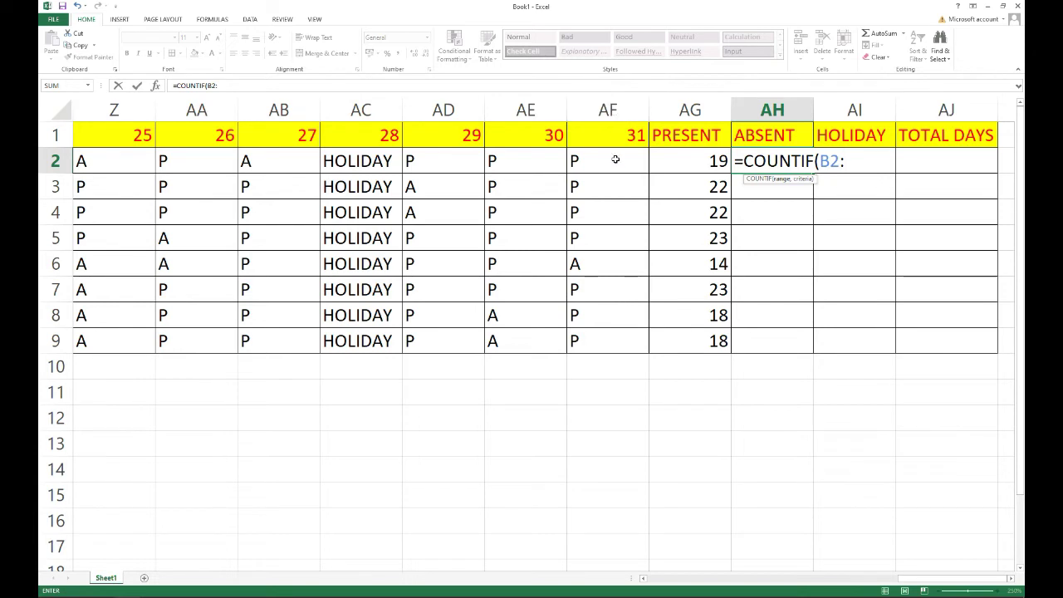
{"action": "type", "text": "AF2"}
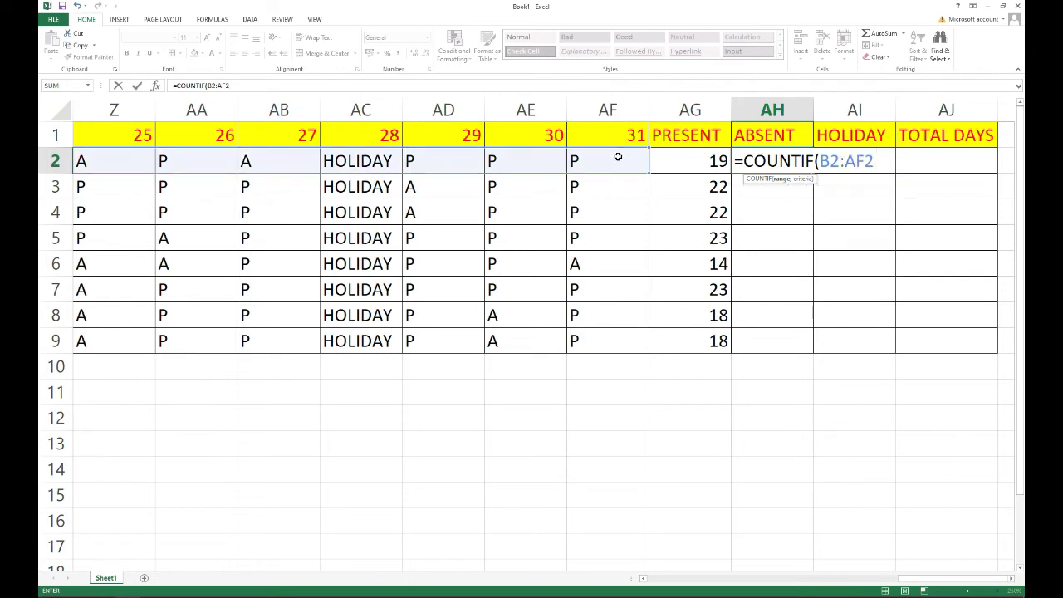
{"action": "type", "text": ","}
{"action": "type", "text": "\""}
{"action": "type", "text": "A"}
{"action": "type", "text": "\")"}
{"action": "key", "text": "Return"}
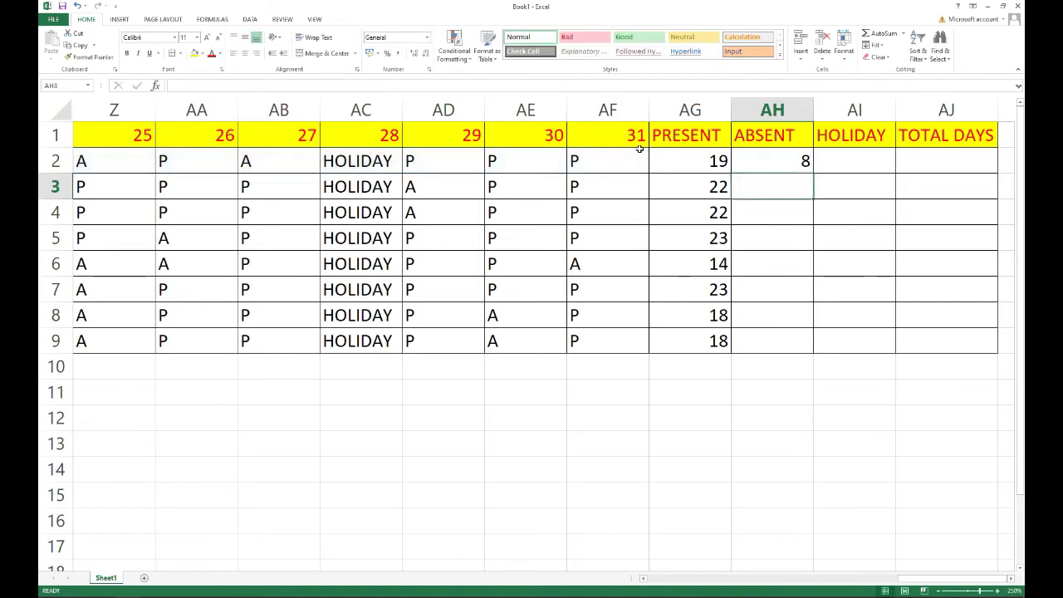
{"action": "left_click", "coordinate": [775, 162]}
{"action": "left_click_drag", "start_coordinate": [813, 172], "coordinate": [802, 347]}
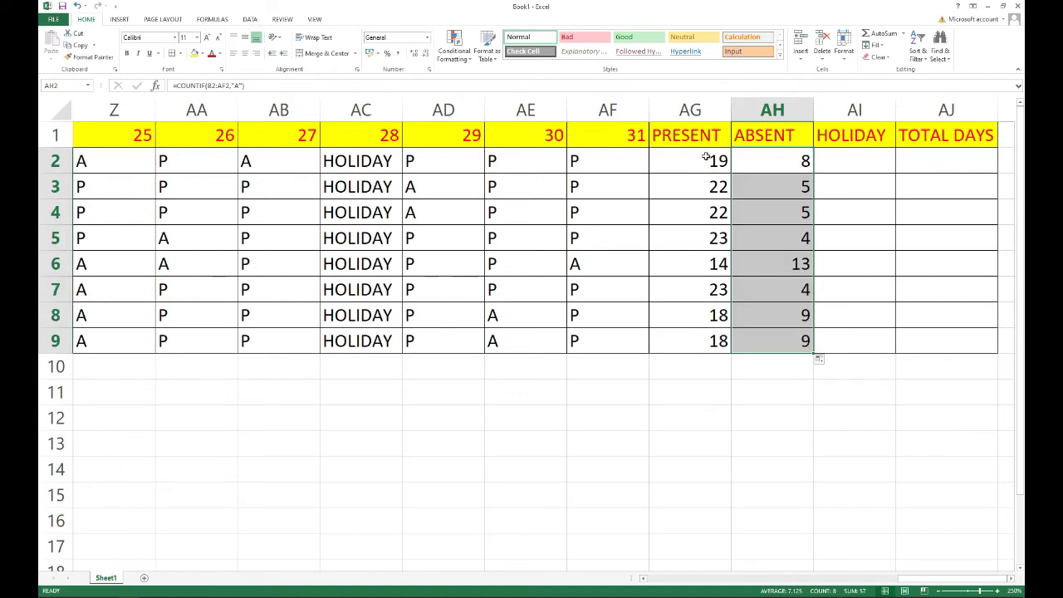
Enter =COUNTIF(B2:AF2,"HOLIDAY") in AI2 and fill it to AI9, showing 4 each.
{"action": "left_click", "coordinate": [849, 163]}
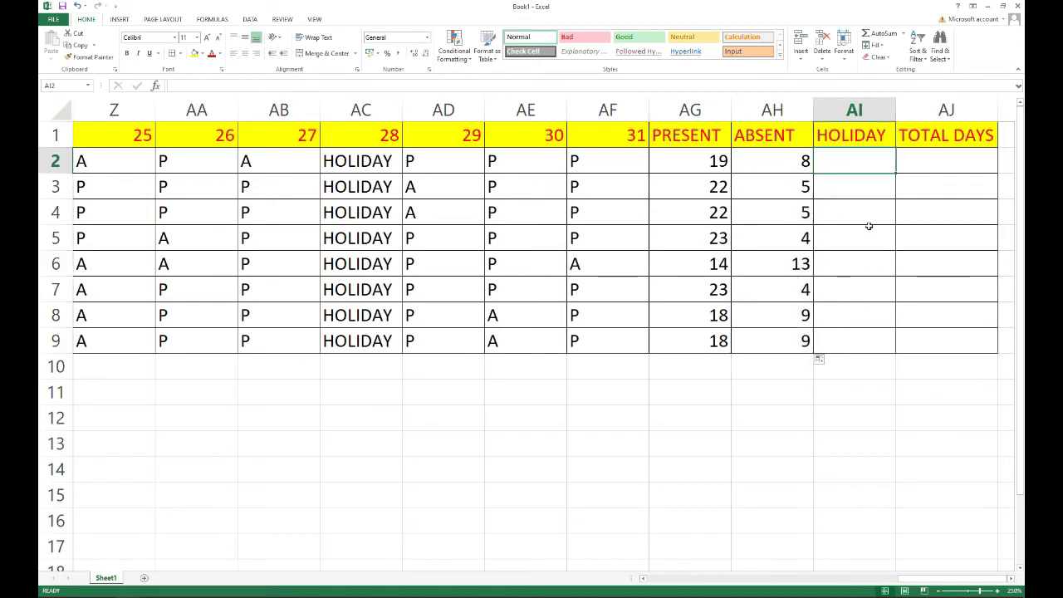
{"action": "type", "text": "=COUN"}
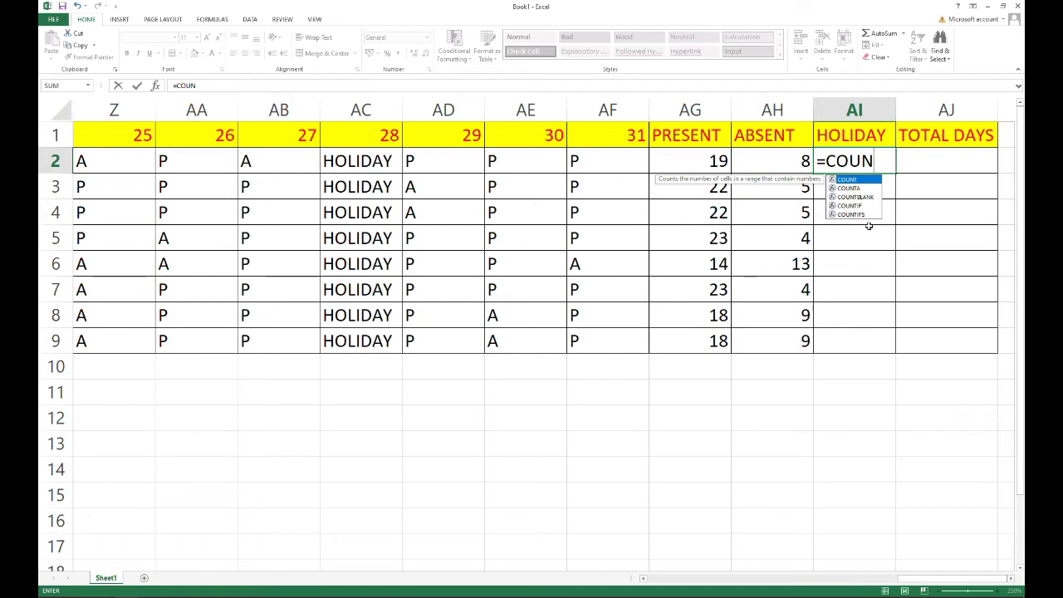
{"action": "type", "text": "TIF(B2:AF2"}
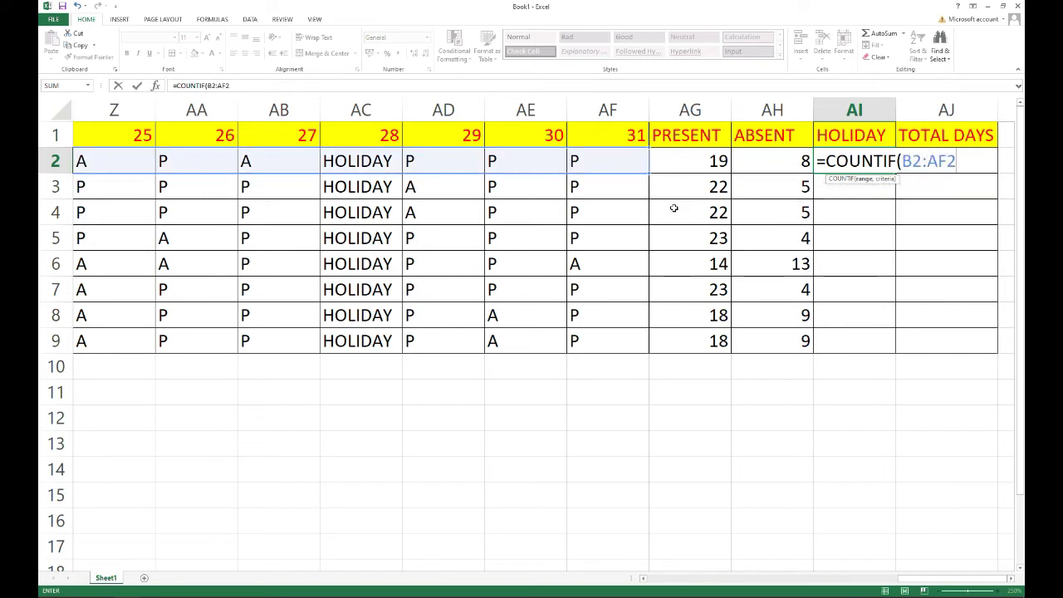
{"action": "type", "text": ","}
{"action": "type", "text": "\"HOLIDAY"}
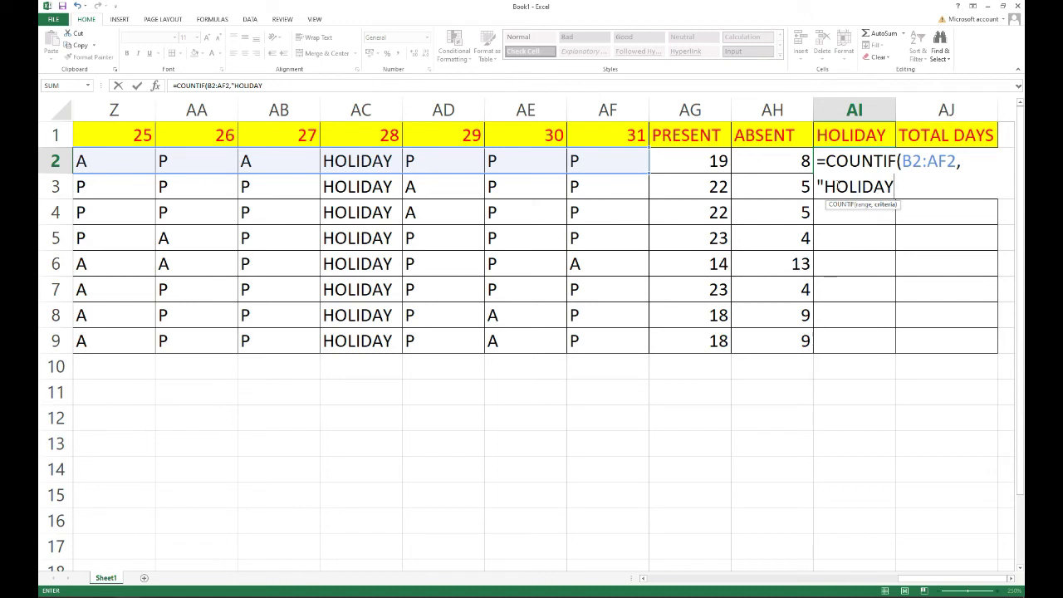
{"action": "type", "text": ")"}
{"action": "key", "text": "Return"}
{"action": "left_click", "coordinate": [857, 158]}
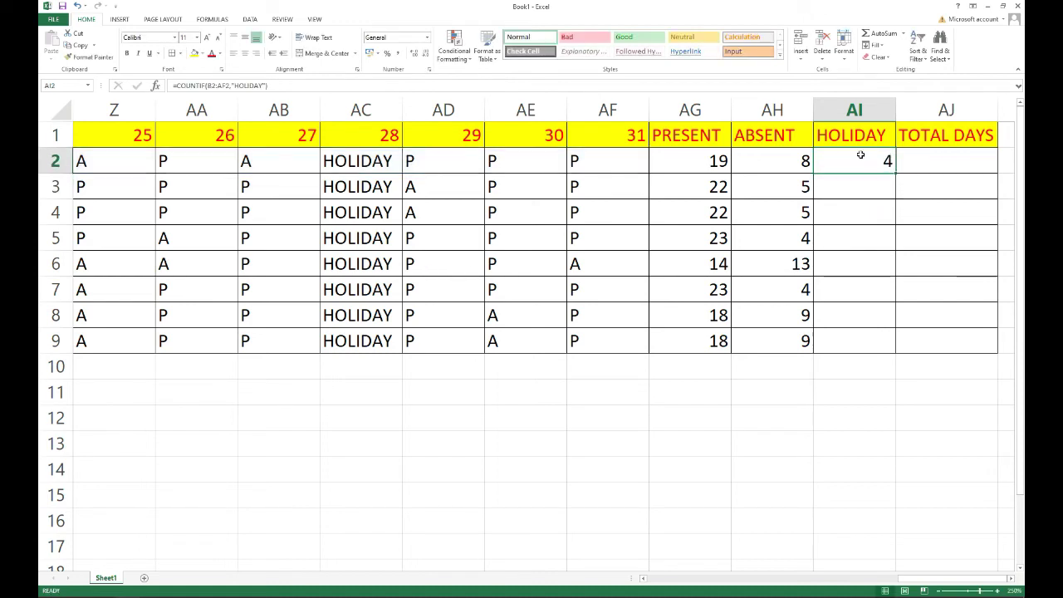
{"action": "left_click_drag", "start_coordinate": [897, 173], "coordinate": [887, 341]}
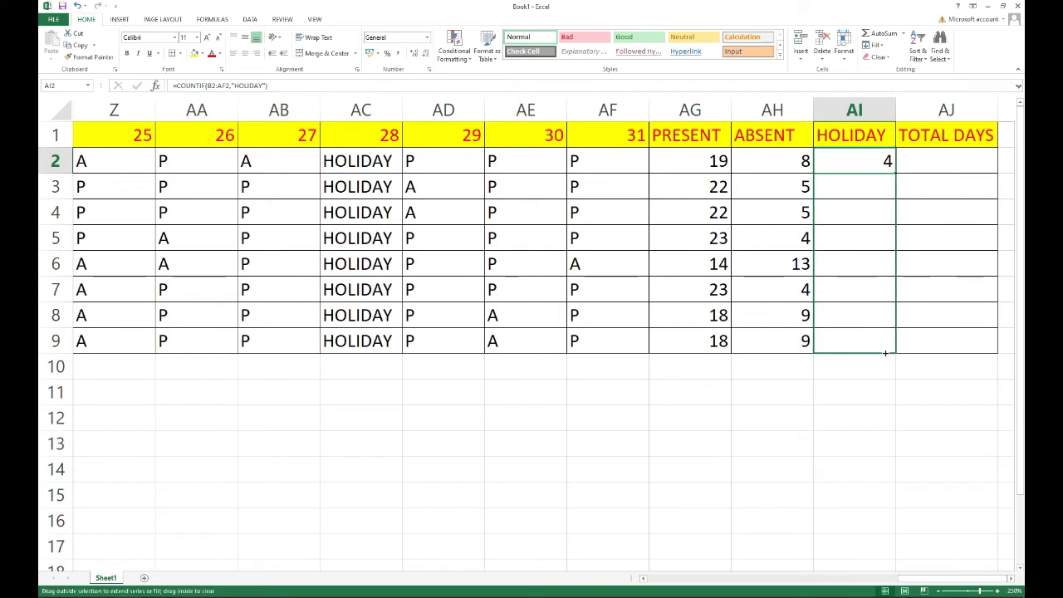
{"action": "left_click", "coordinate": [950, 158]}
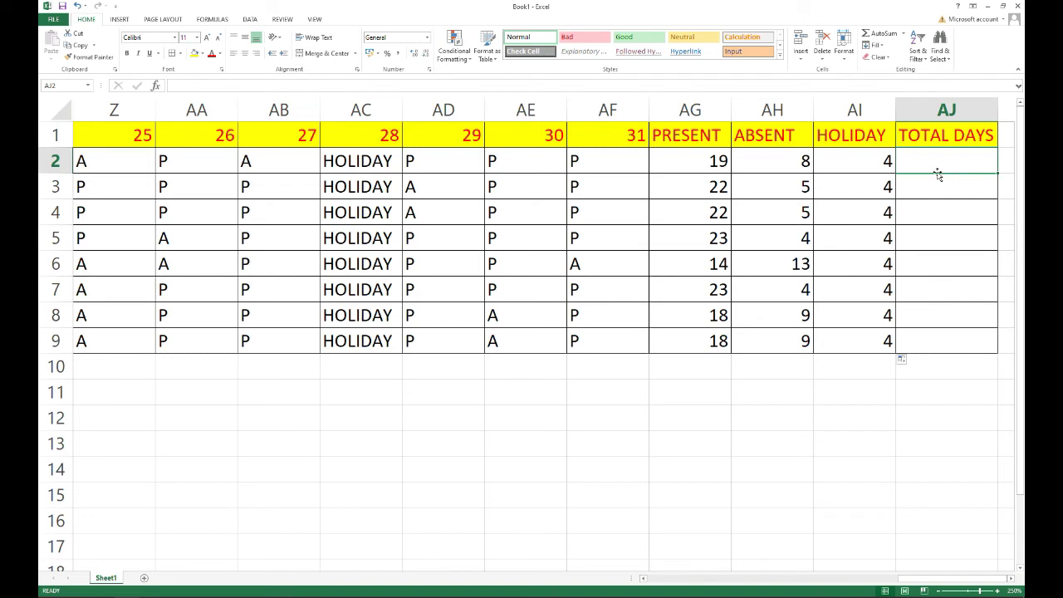
Enter =SUM(AG2:AI2) in AJ2 and fill it to AJ9, giving 31 for every employee.
{"action": "type", "text": "=SUM"}
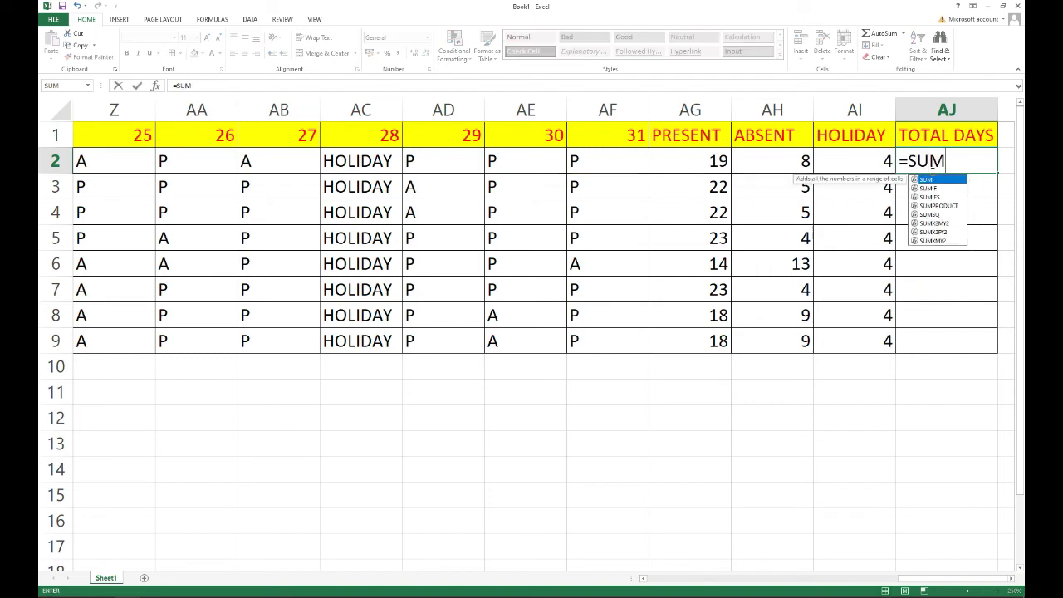
{"action": "type", "text": "9"}
{"action": "key", "text": "BackSpace"}
{"action": "type", "text": "("}
{"action": "left_click_drag", "start_coordinate": [714, 162], "coordinate": [861, 161]}
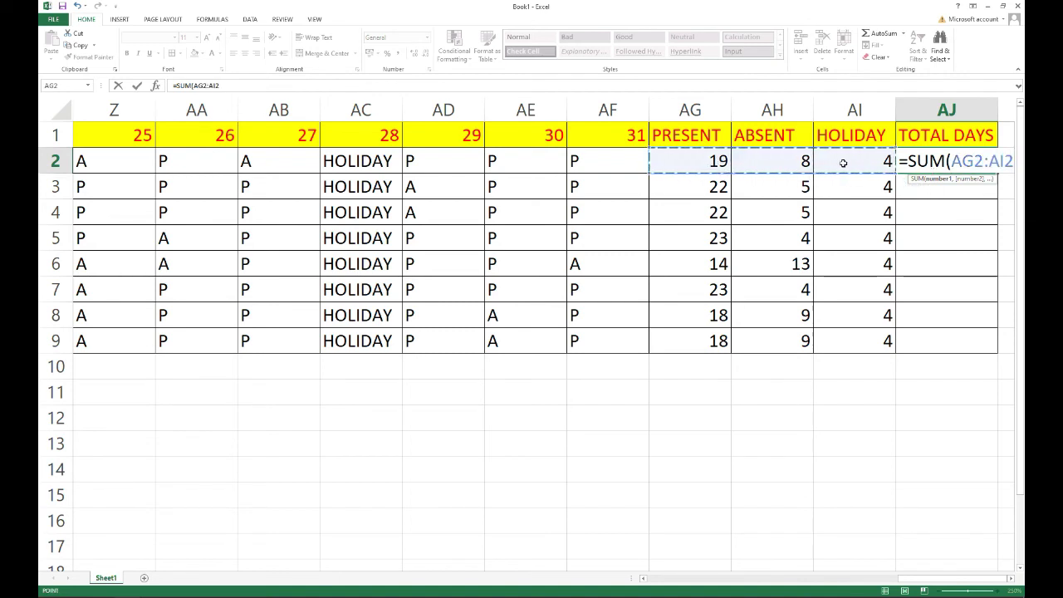
{"action": "key", "text": "Return"}
{"action": "left_click", "coordinate": [916, 155]}
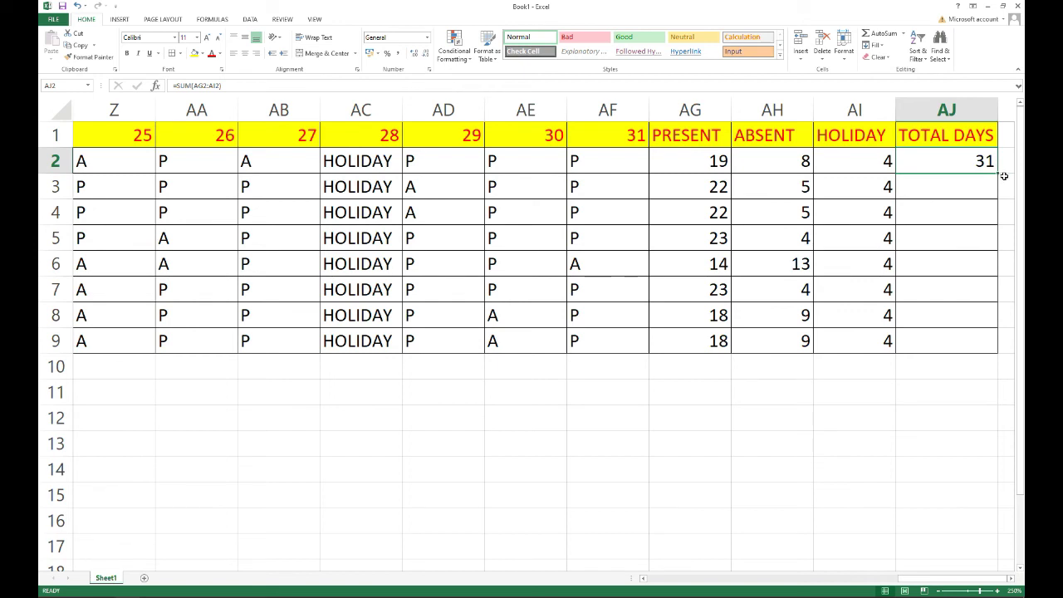
{"action": "left_click_drag", "start_coordinate": [1000, 175], "coordinate": [994, 349]}
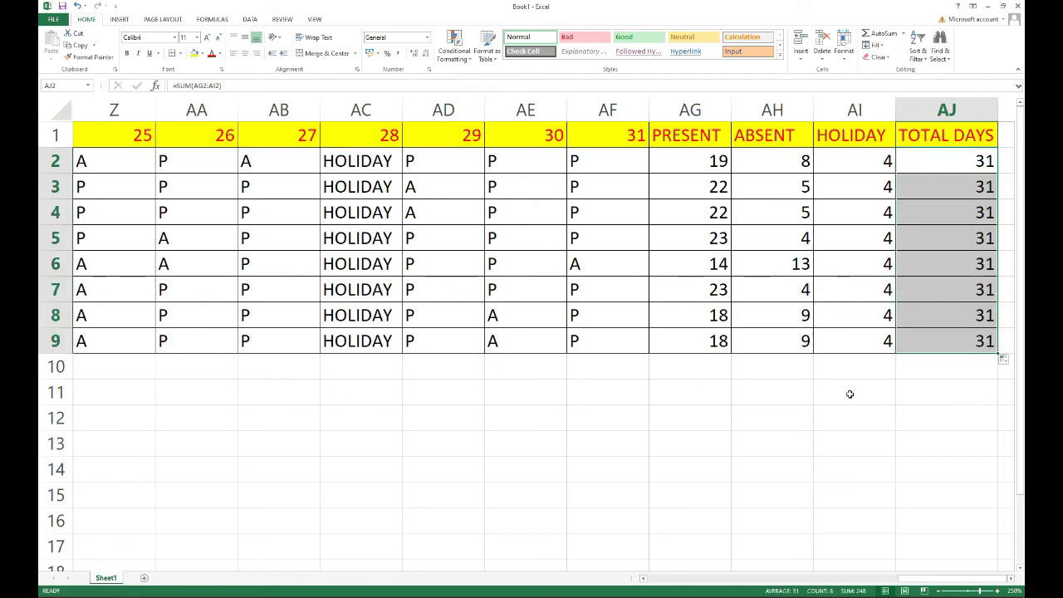
{"action": "left_click", "coordinate": [643, 578]}
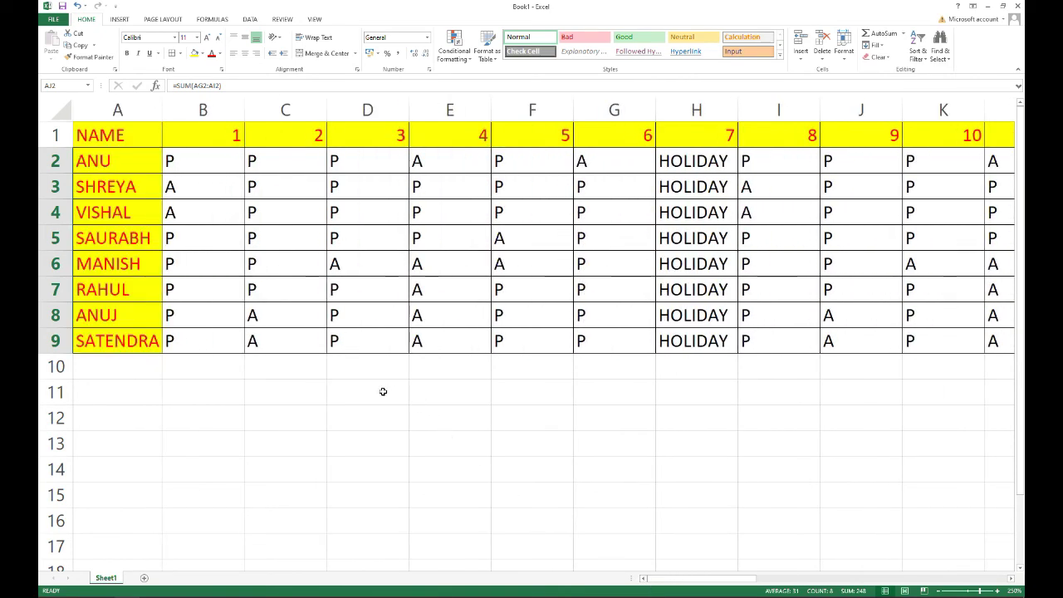
{"action": "scroll", "coordinate": [382, 391], "scroll_direction": "down", "scroll_amount": 2, "text": "ctrl"}
{"action": "scroll", "coordinate": [383, 391], "scroll_direction": "down", "scroll_amount": 8, "text": "ctrl"}
{"action": "scroll", "coordinate": [383, 391], "scroll_direction": "down", "scroll_amount": 2, "text": "ctrl"}
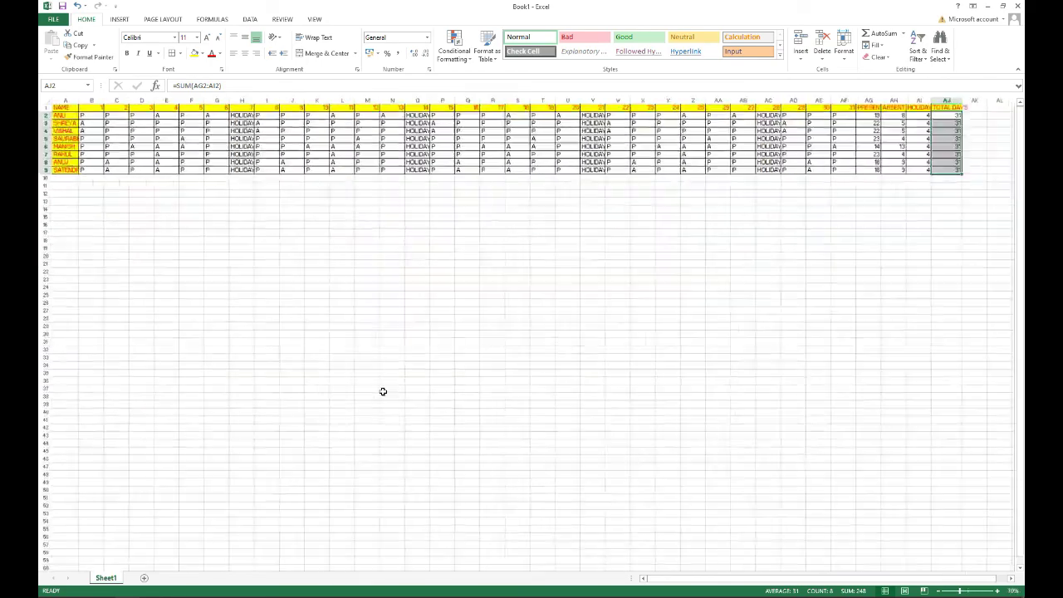
{"action": "scroll", "coordinate": [383, 391], "scroll_direction": "down", "scroll_amount": 1, "text": "ctrl"}
{"action": "scroll", "coordinate": [383, 391], "scroll_direction": "up", "scroll_amount": 2, "text": "ctrl"}
{"action": "scroll", "coordinate": [383, 391], "scroll_direction": "up", "scroll_amount": 1, "text": "ctrl"}
{"action": "scroll", "coordinate": [382, 391], "scroll_direction": "up", "scroll_amount": 1, "text": "ctrl"}
{"action": "scroll", "coordinate": [383, 391], "scroll_direction": "up", "scroll_amount": 1, "text": "ctrl"}
{"action": "scroll", "coordinate": [382, 391], "scroll_direction": "up", "scroll_amount": 3, "text": "ctrl"}
{"action": "scroll", "coordinate": [383, 391], "scroll_direction": "up", "scroll_amount": 2, "text": "ctrl"}
{"action": "scroll", "coordinate": [383, 391], "scroll_direction": "up", "scroll_amount": 1, "text": "ctrl"}
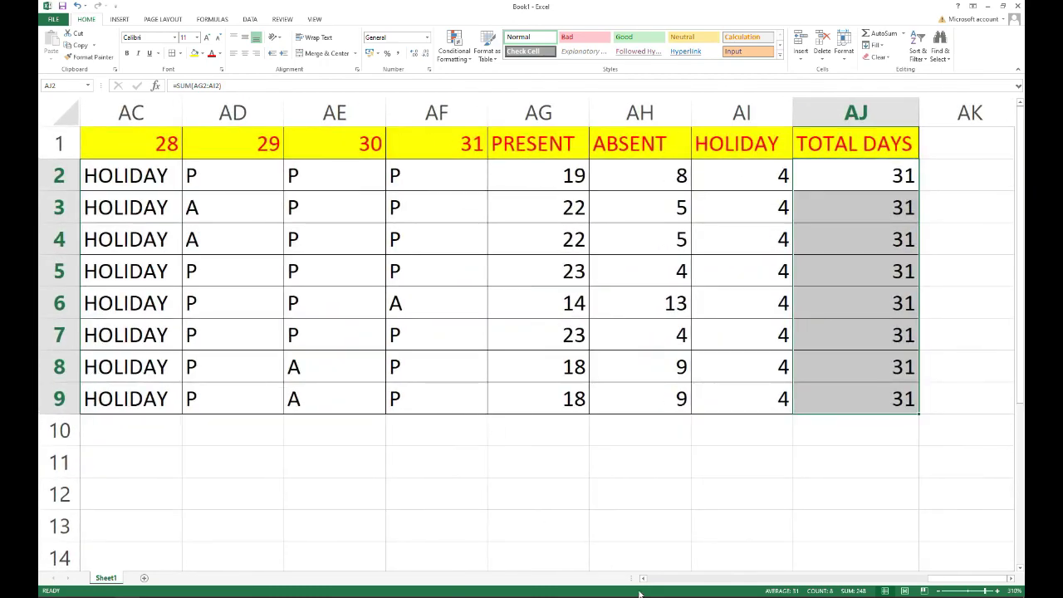
{"action": "left_click", "coordinate": [642, 579]}
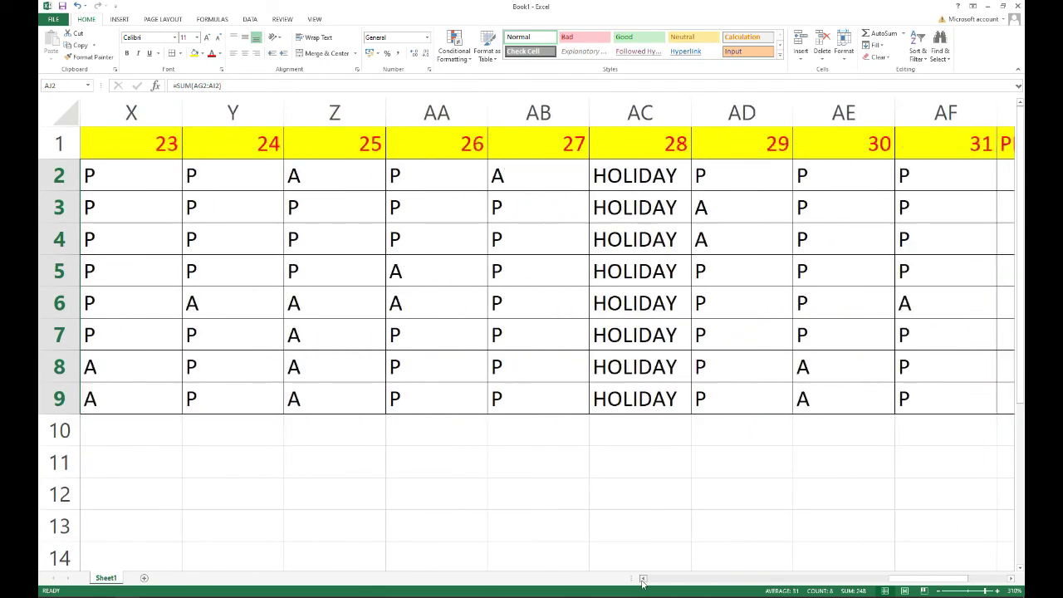
{"action": "left_click", "coordinate": [642, 579]}
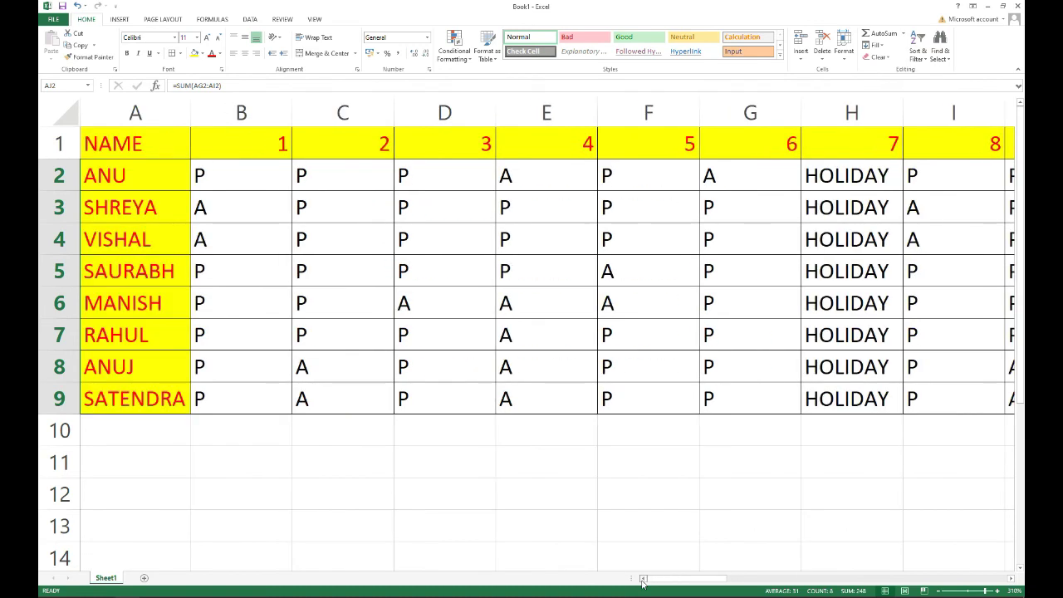